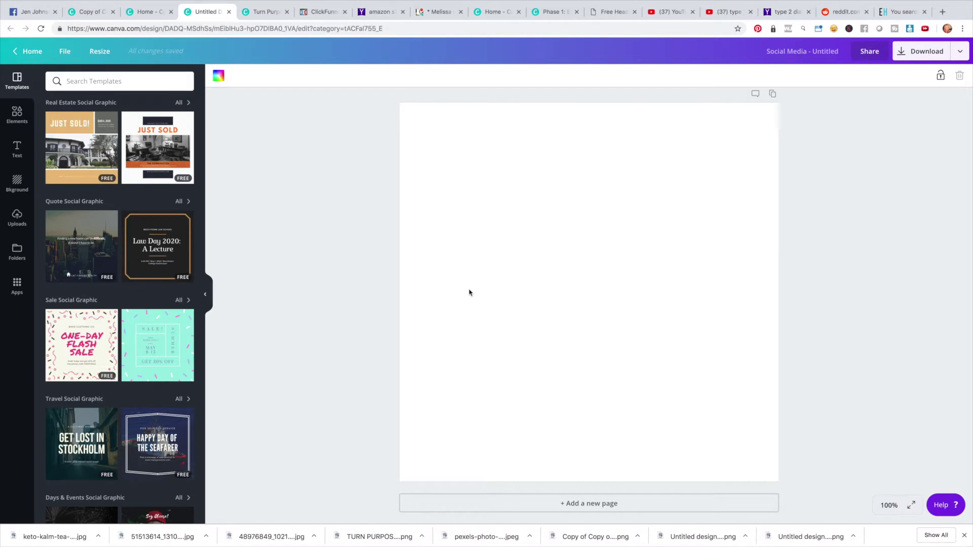
# Add the heading "Turn Purpose to Profit", wrap it onto two lines and place it near the page's upper-left corner
pyautogui.click(17, 151)
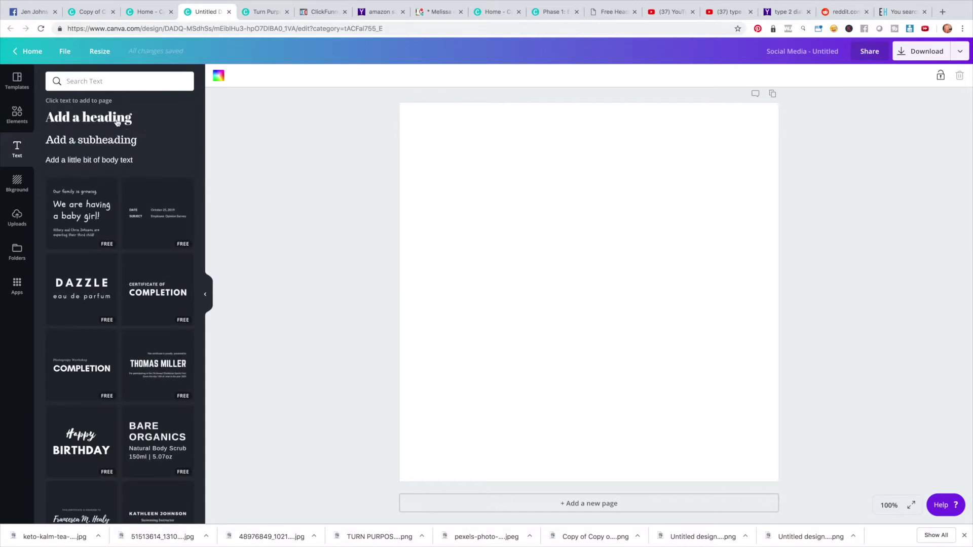
pyautogui.write('tTurn Purpost')
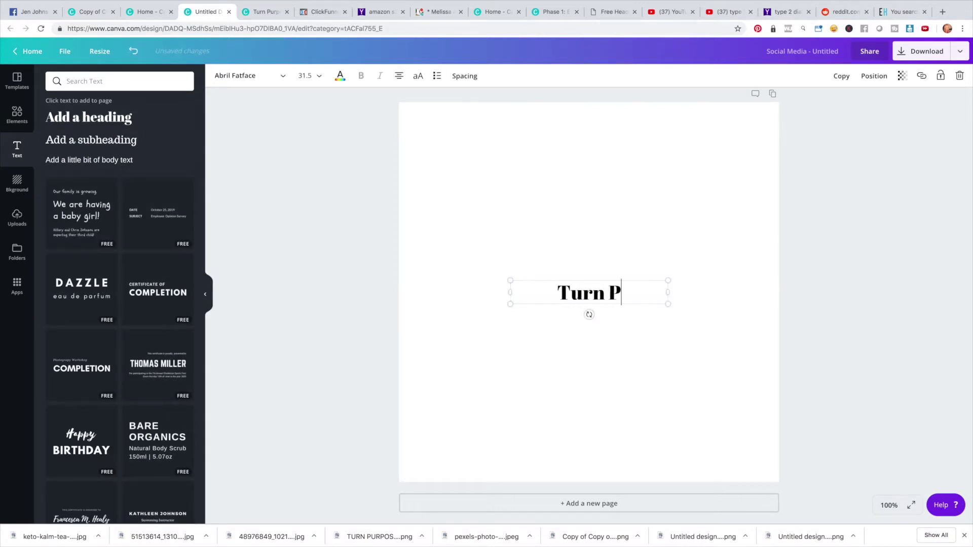
pyautogui.press('BackSpace')
pyautogui.press('BackSpace')
pyautogui.write('e to Po')
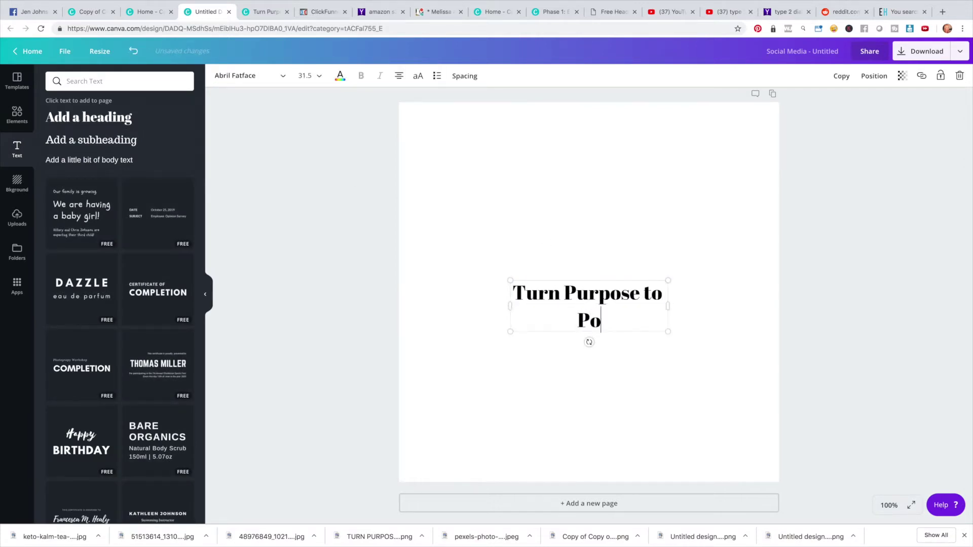
pyautogui.press('BackSpace')
pyautogui.write('rofit')
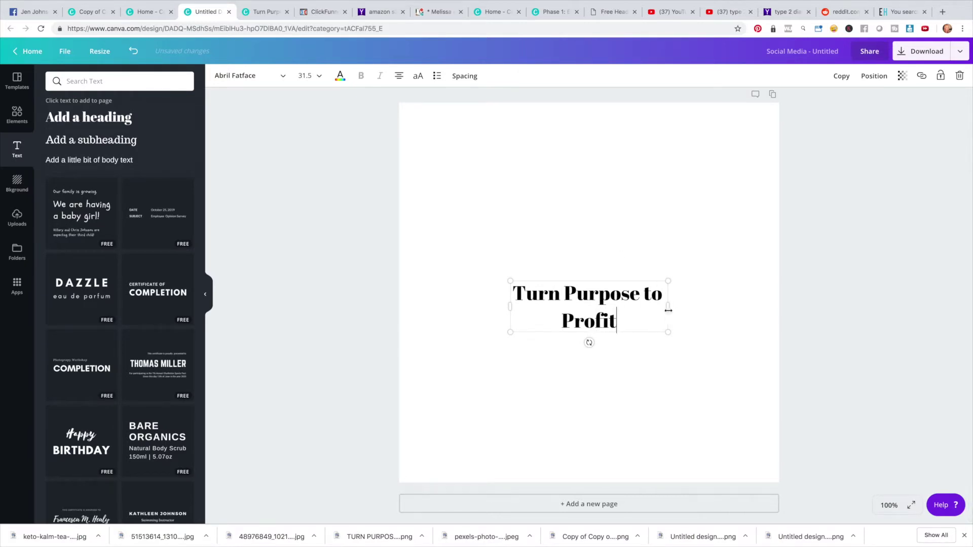
pyautogui.moveTo(668, 306)
pyautogui.mouseDown()
pyautogui.moveTo(638, 307)
pyautogui.moveTo(655, 320)
pyautogui.mouseUp()
pyautogui.moveTo(599, 277); pyautogui.dragTo(519, 142)
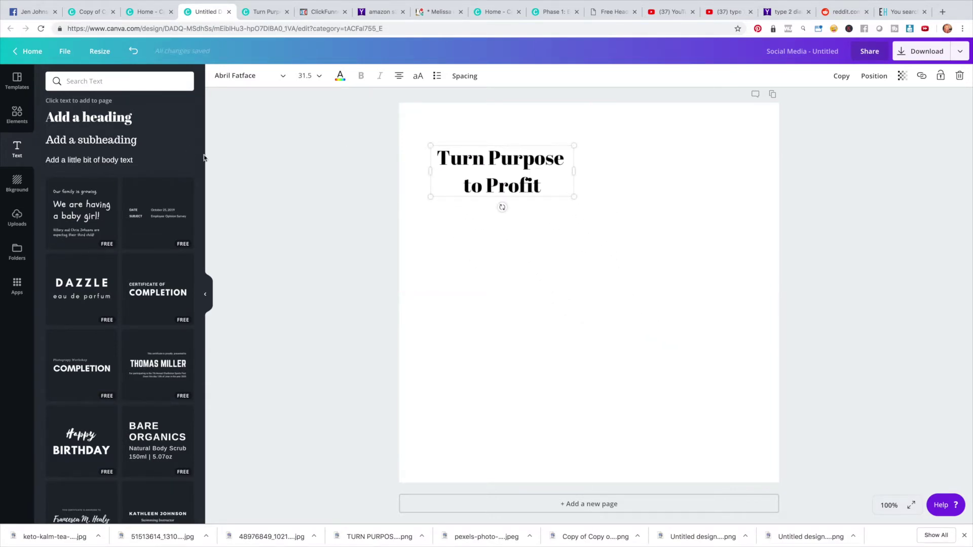
# Add the coral brush-stroke graphic at about the heading's width and send it behind the heading text
pyautogui.click(27, 119)
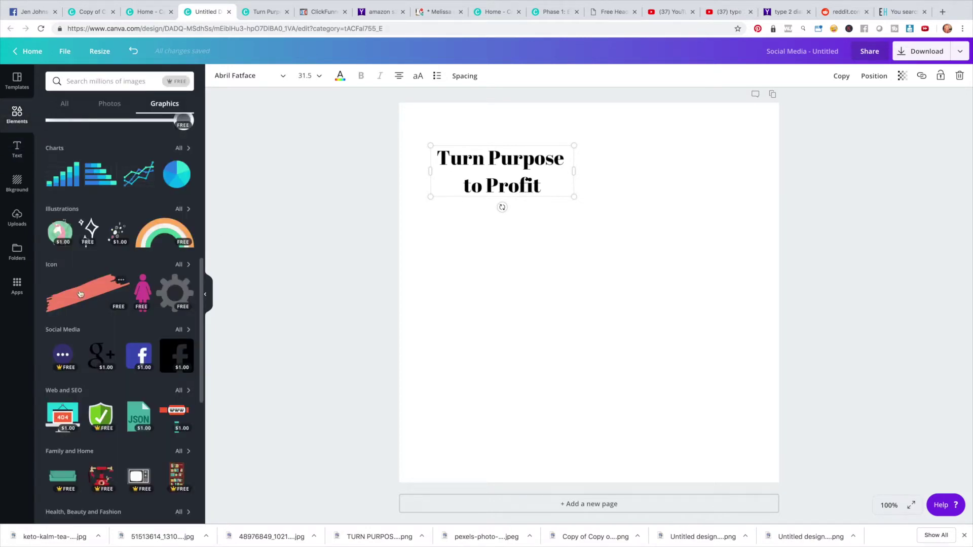
pyautogui.moveTo(72, 301)
pyautogui.mouseDown()
pyautogui.moveTo(370, 272)
pyautogui.moveTo(476, 275)
pyautogui.mouseUp()
pyautogui.moveTo(562, 352)
pyautogui.mouseDown()
pyautogui.moveTo(522, 183)
pyautogui.moveTo(526, 169)
pyautogui.moveTo(563, 184)
pyautogui.mouseUp()
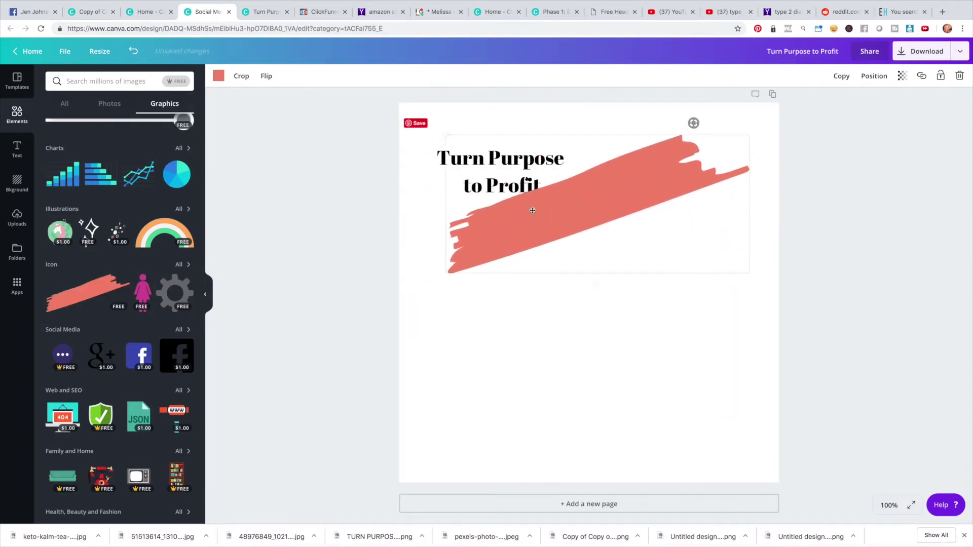
pyautogui.moveTo(441, 278)
pyautogui.mouseDown()
pyautogui.moveTo(588, 218)
pyautogui.moveTo(620, 188)
pyautogui.moveTo(484, 187)
pyautogui.moveTo(497, 187)
pyautogui.mouseUp()
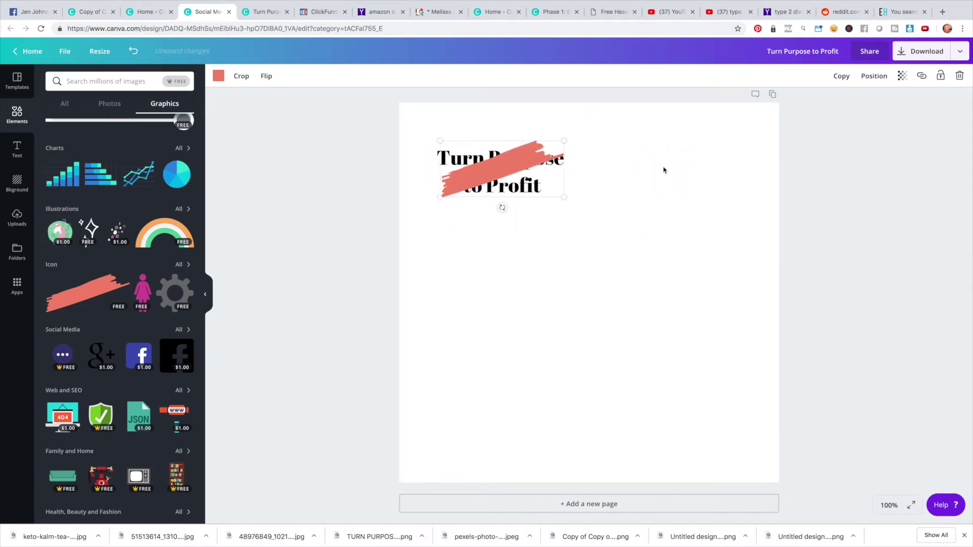
pyautogui.click(867, 78)
pyautogui.click(851, 119)
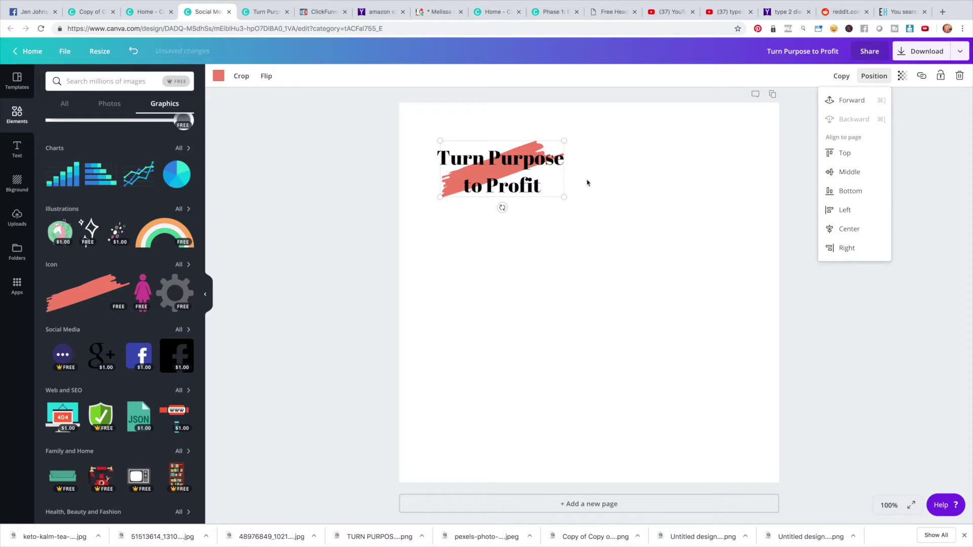
# Change the heading's font to Handwriting
pyautogui.click(472, 154)
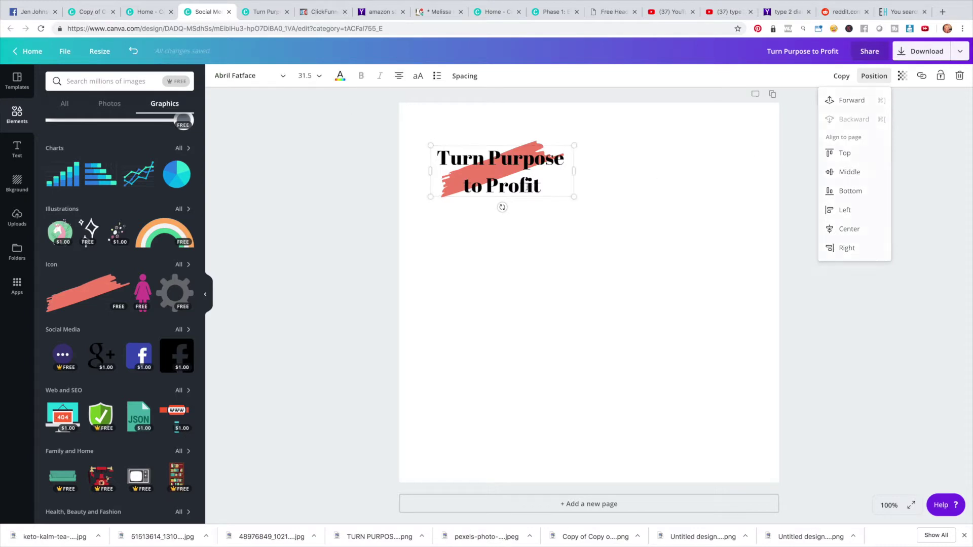
pyautogui.click(249, 76)
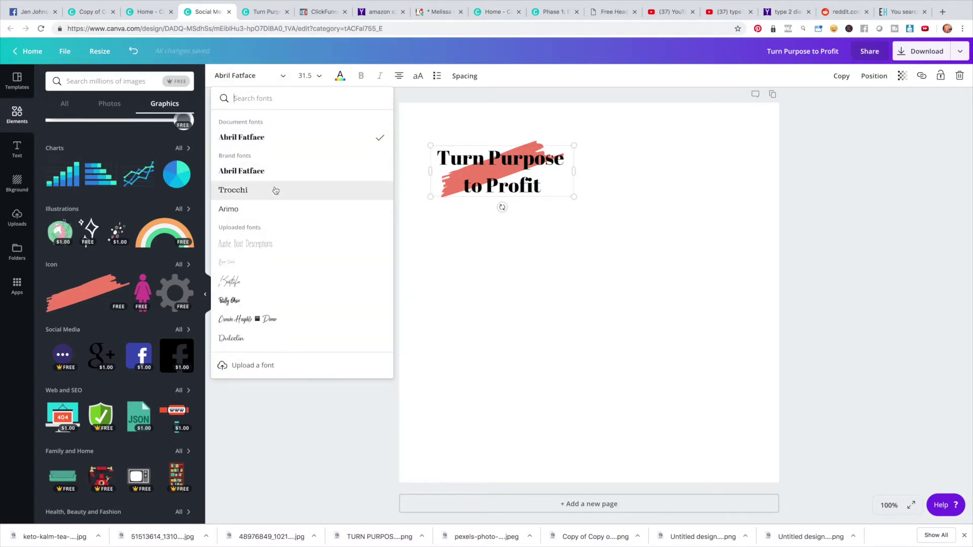
pyautogui.scroll(-5, 276, 217)
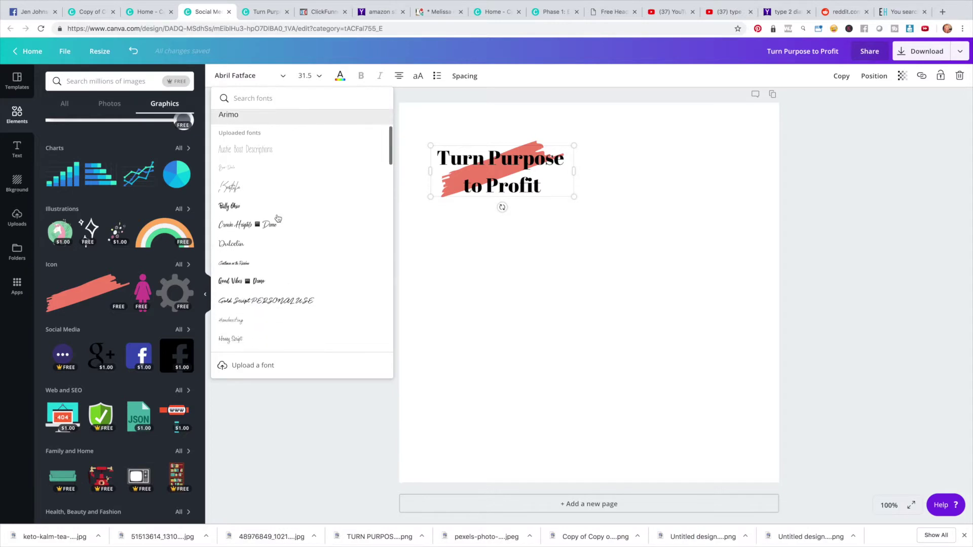
pyautogui.scroll(-1, 278, 219)
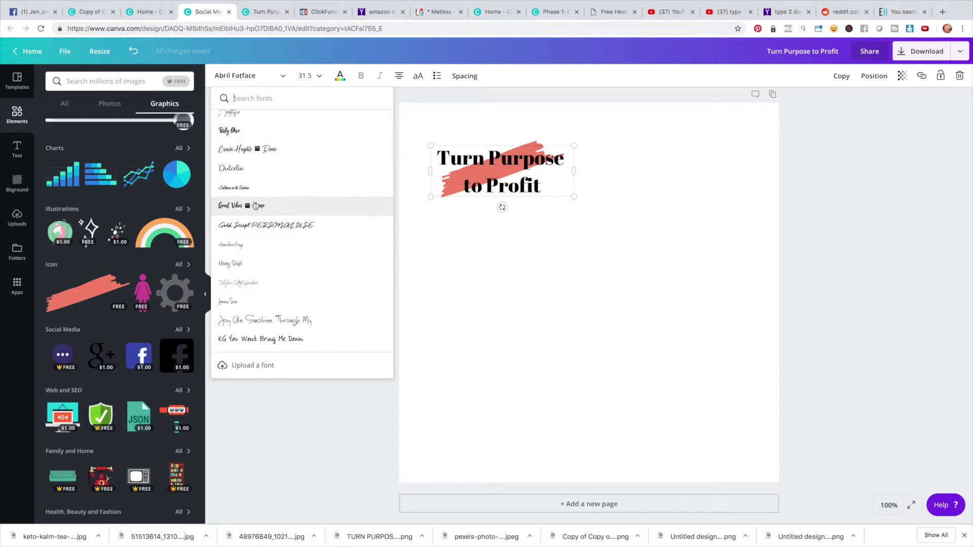
pyautogui.scroll(-4, 261, 286)
pyautogui.scroll(2, 263, 285)
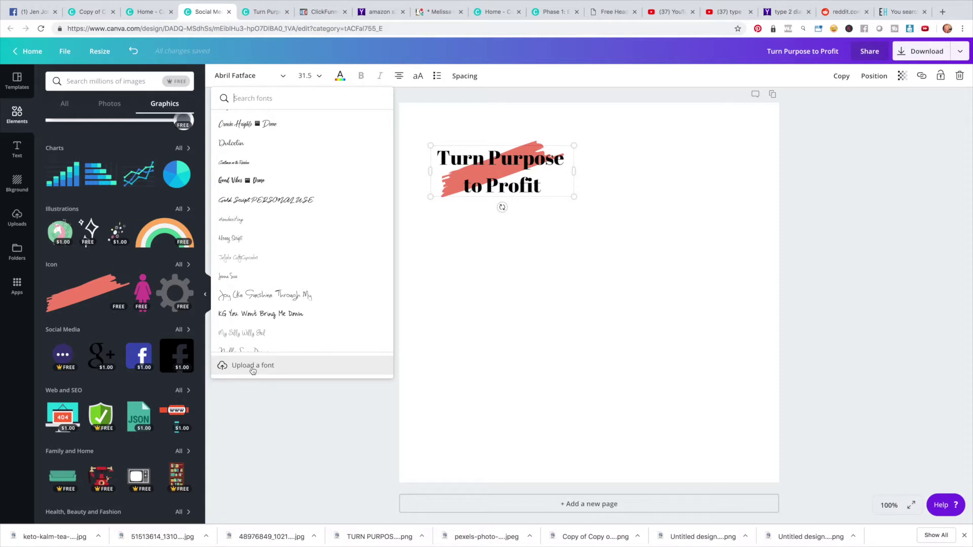
pyautogui.click(234, 221)
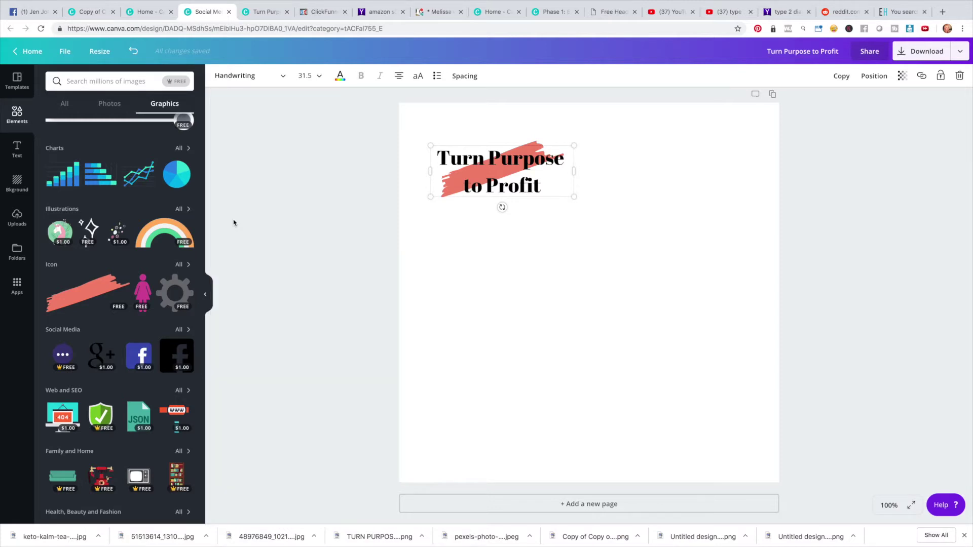
pyautogui.moveTo(514, 147); pyautogui.dragTo(515, 156)
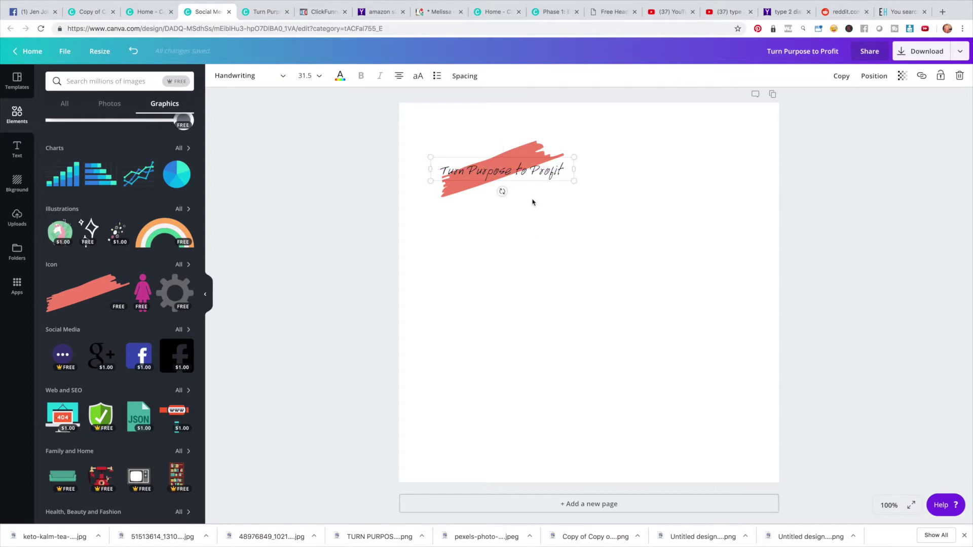
# Try the Best Deals font on the heading
pyautogui.click(233, 74)
pyautogui.scroll(-1, 268, 238)
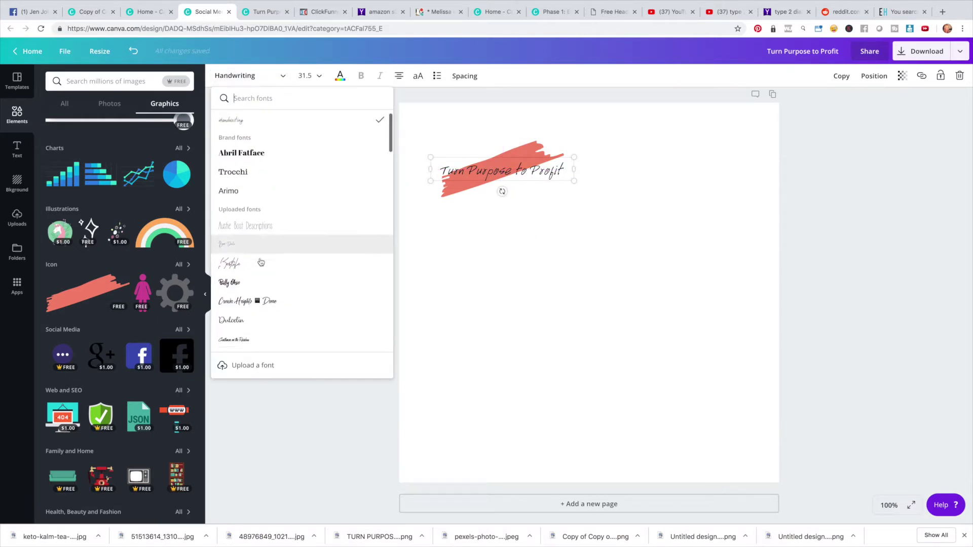
pyautogui.click(257, 234)
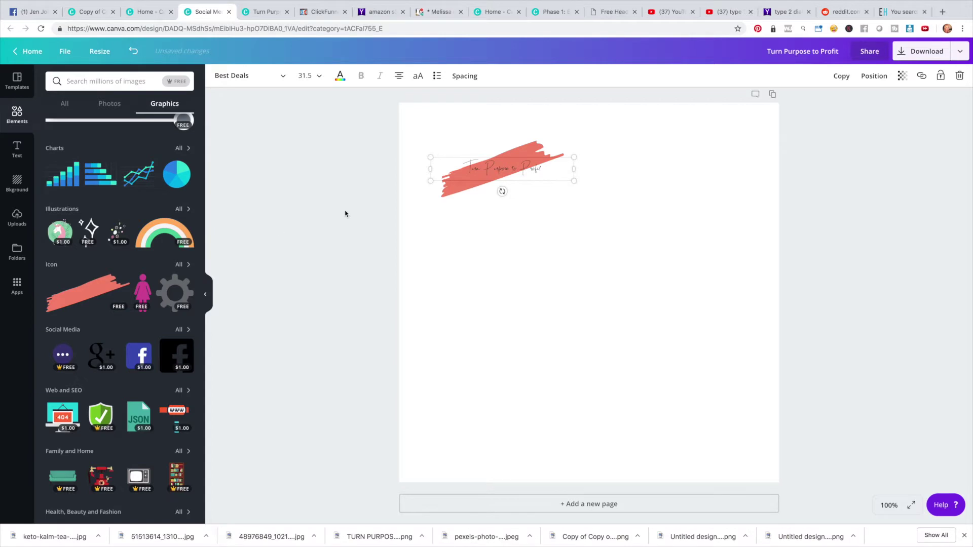
# Apply the Joy Like Sunshine Through My font to the heading and narrow its text box so "to Profit" wraps onto the second line
pyautogui.click(246, 76)
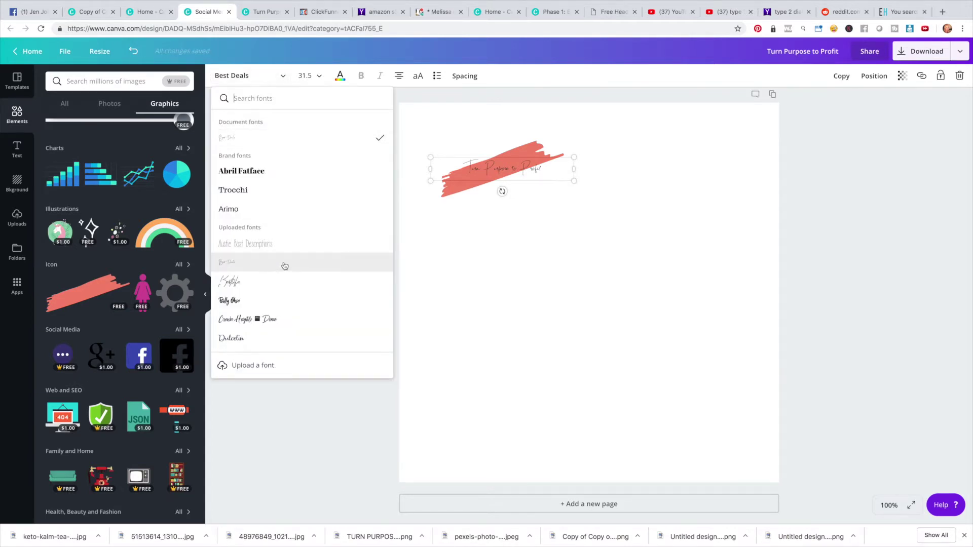
pyautogui.scroll(-3, 282, 265)
pyautogui.scroll(-3, 284, 266)
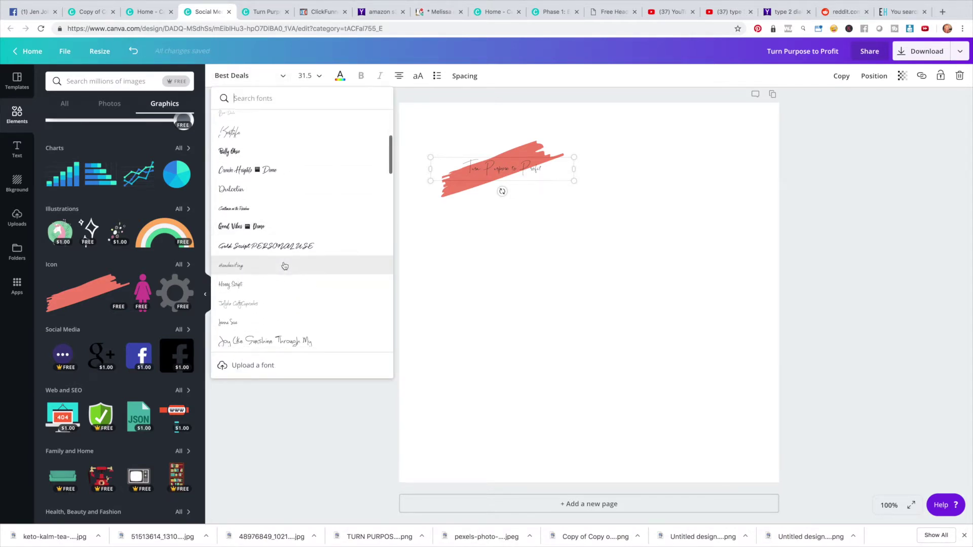
pyautogui.scroll(-3, 285, 267)
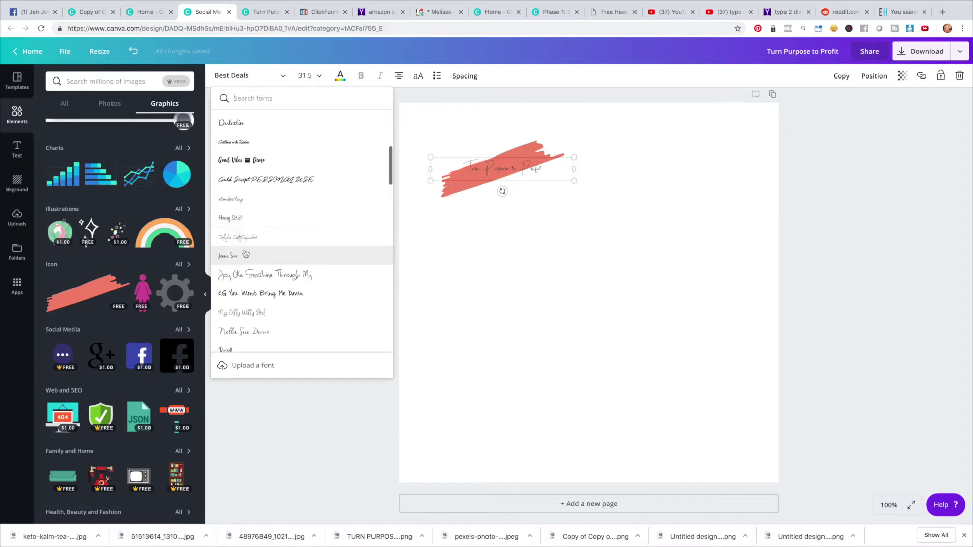
pyautogui.click(255, 275)
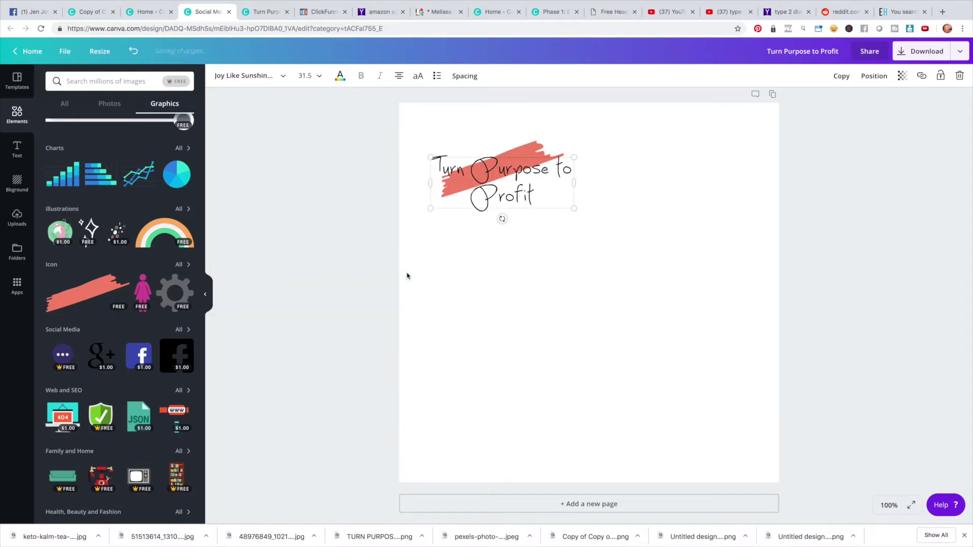
pyautogui.moveTo(575, 183); pyautogui.dragTo(516, 161)
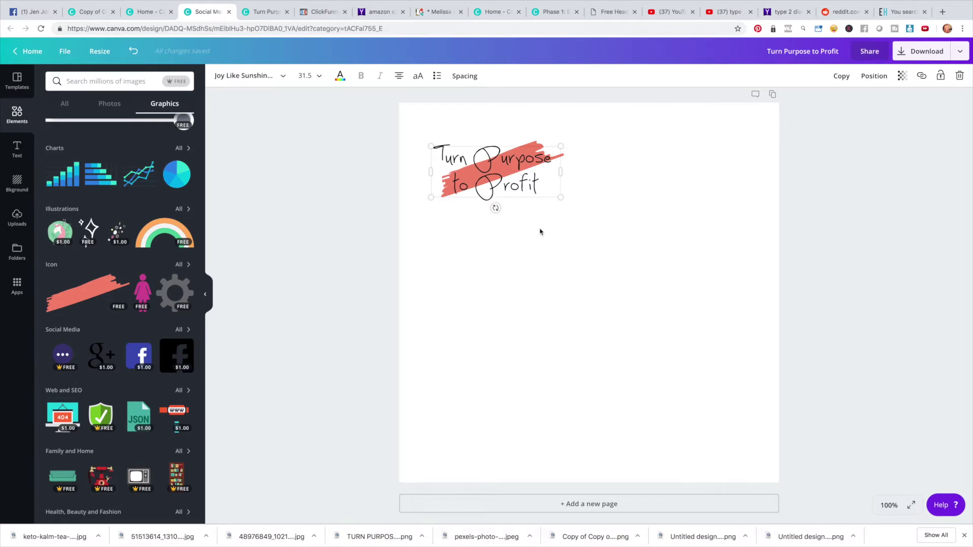
# Move the words "Turn Purpose to" into a separate heading text box, leaving only "Profit" in the original one
pyautogui.click(533, 256)
pyautogui.doubleClick(503, 185)
pyautogui.moveTo(556, 164)
pyautogui.mouseDown()
pyautogui.moveTo(442, 155)
pyautogui.moveTo(462, 175)
pyautogui.moveTo(436, 154)
pyautogui.moveTo(499, 180)
pyautogui.moveTo(499, 193)
pyautogui.mouseUp()
pyautogui.hotkey('ctrl', 'c')
pyautogui.press('BackSpace')
pyautogui.click(17, 151)
pyautogui.press('t')
pyautogui.hotkey('ctrl', 'v')
pyautogui.moveTo(553, 227); pyautogui.dragTo(599, 227)
# Set the font of the "Turn Purpose to" text to League Gothic
pyautogui.click(252, 81)
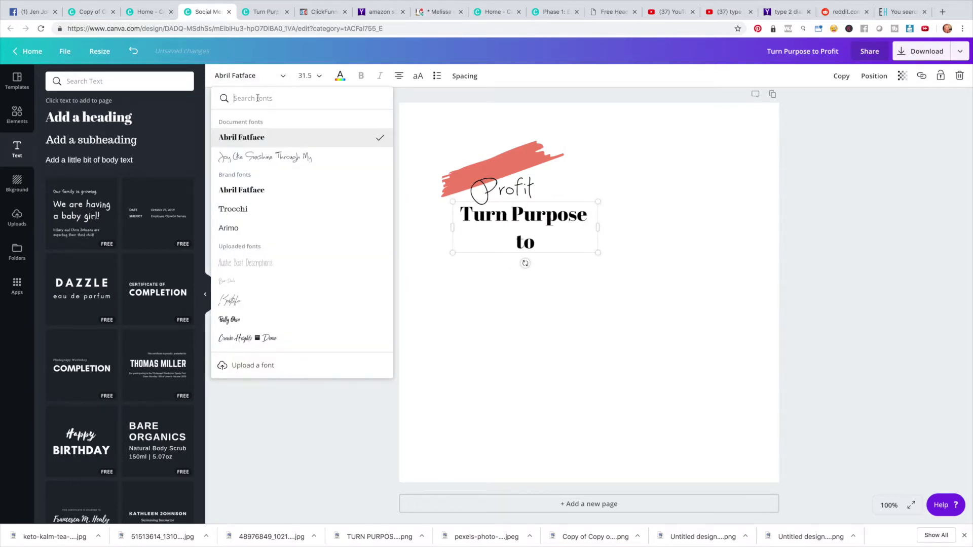
pyautogui.write('leag')
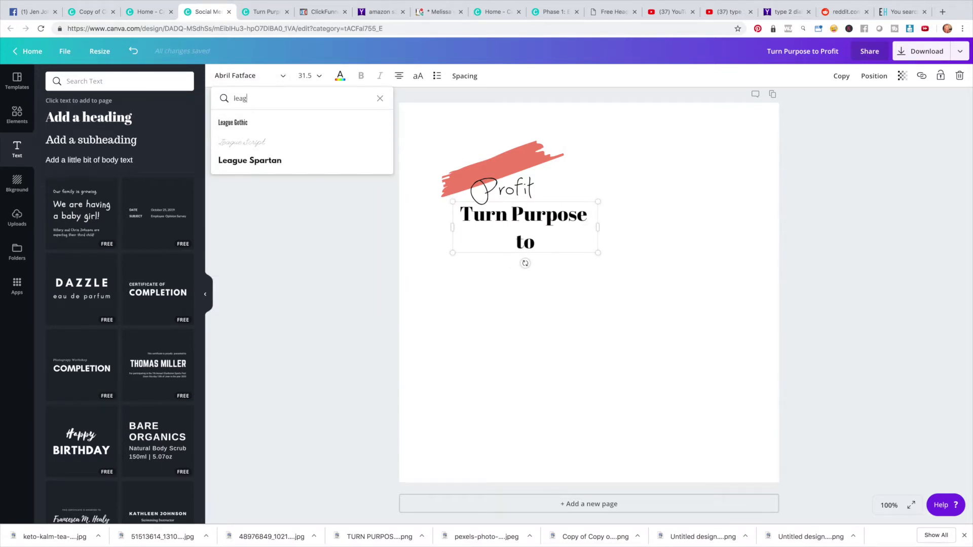
pyautogui.click(253, 123)
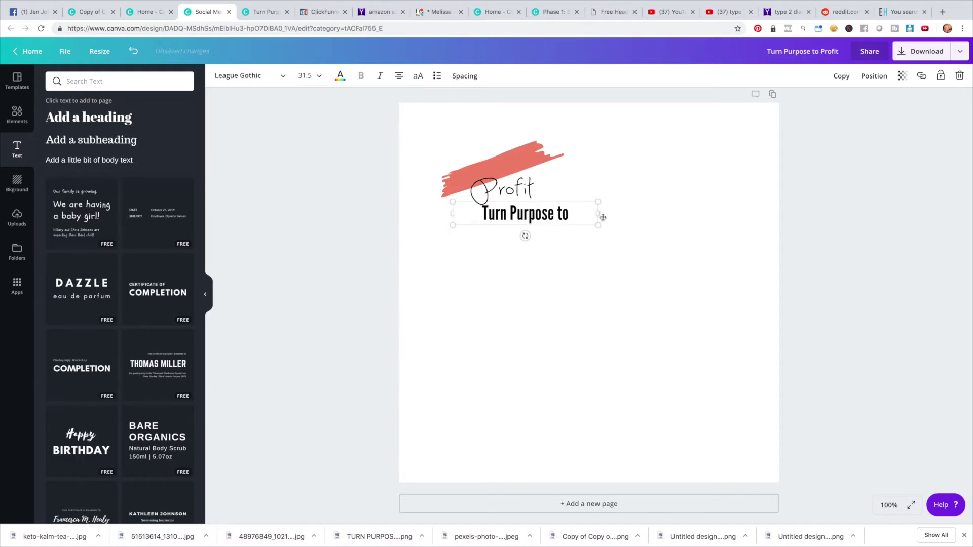
# Position "Turn Purpose to" over the brush stroke, with "Profit" just beneath it and offset to the right
pyautogui.moveTo(542, 198)
pyautogui.mouseDown()
pyautogui.moveTo(529, 150)
pyautogui.moveTo(516, 152)
pyautogui.moveTo(547, 146)
pyautogui.moveTo(474, 148)
pyautogui.moveTo(495, 157)
pyautogui.mouseUp()
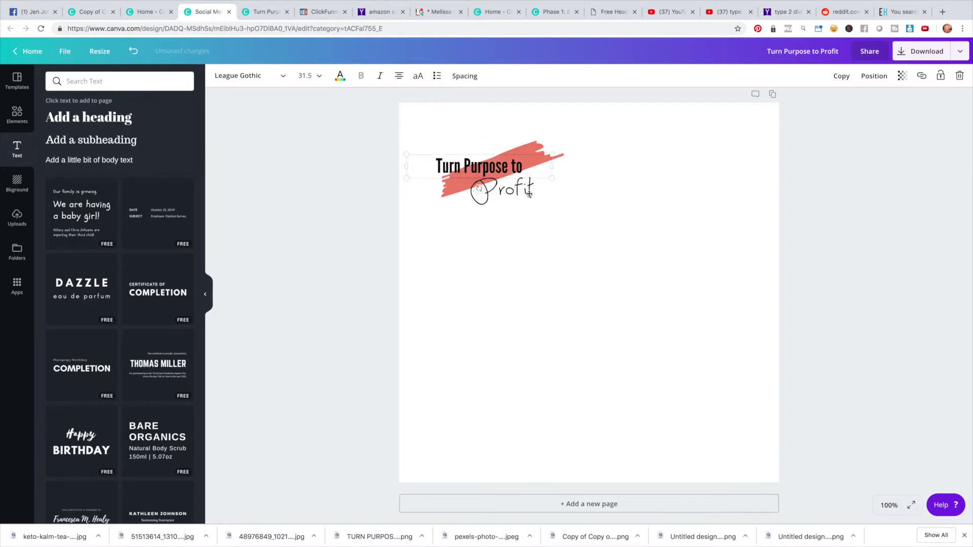
pyautogui.click(530, 223)
pyautogui.moveTo(507, 204); pyautogui.dragTo(524, 204)
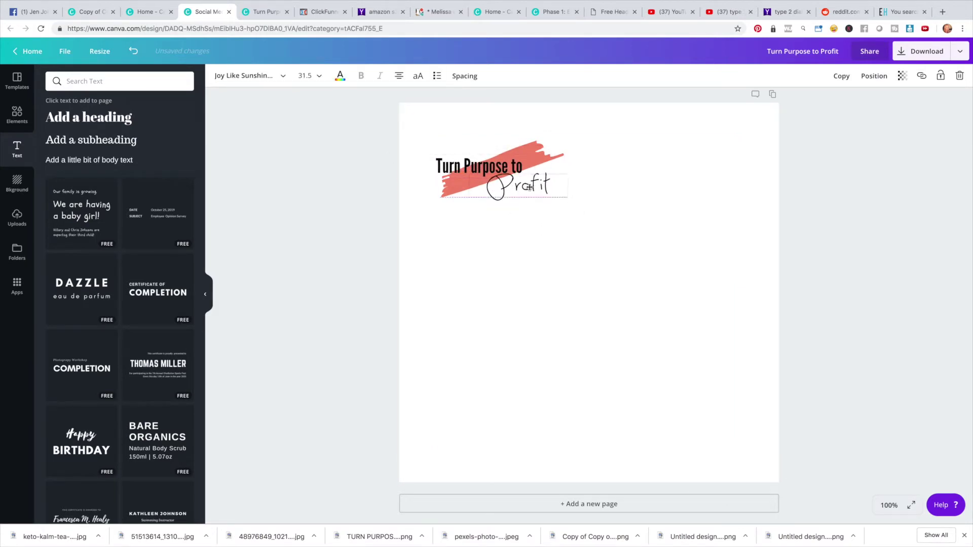
pyautogui.click(603, 272)
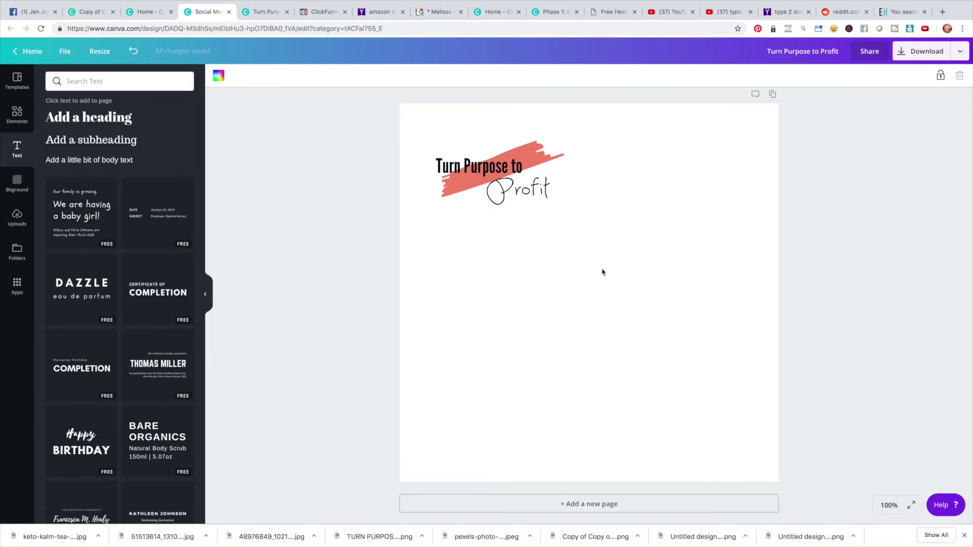
# Enlarge the brush stroke slightly and reposition it so it extends behind both lines of text
pyautogui.click(563, 144)
pyautogui.moveTo(565, 142)
pyautogui.mouseDown()
pyautogui.moveTo(582, 139)
pyautogui.moveTo(548, 160)
pyautogui.mouseUp()
pyautogui.click(673, 189)
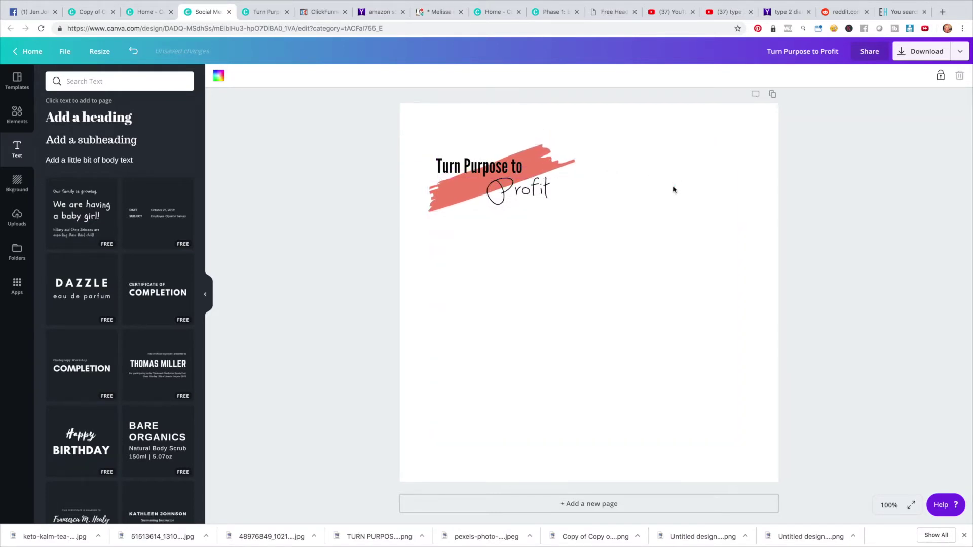
pyautogui.click(545, 152)
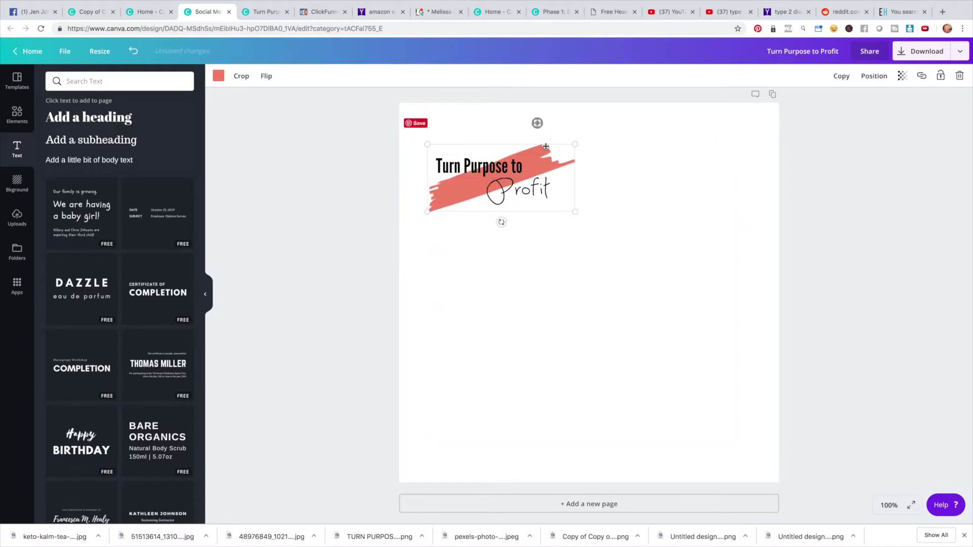
pyautogui.click(671, 169)
# Recolor the brush stroke with the pink from the primary palette
pyautogui.click(451, 162)
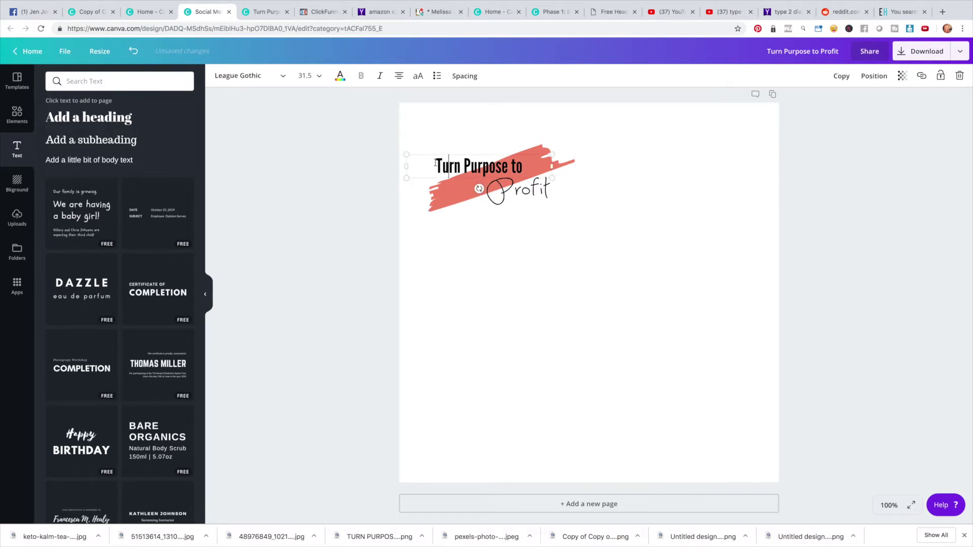
pyautogui.click(540, 148)
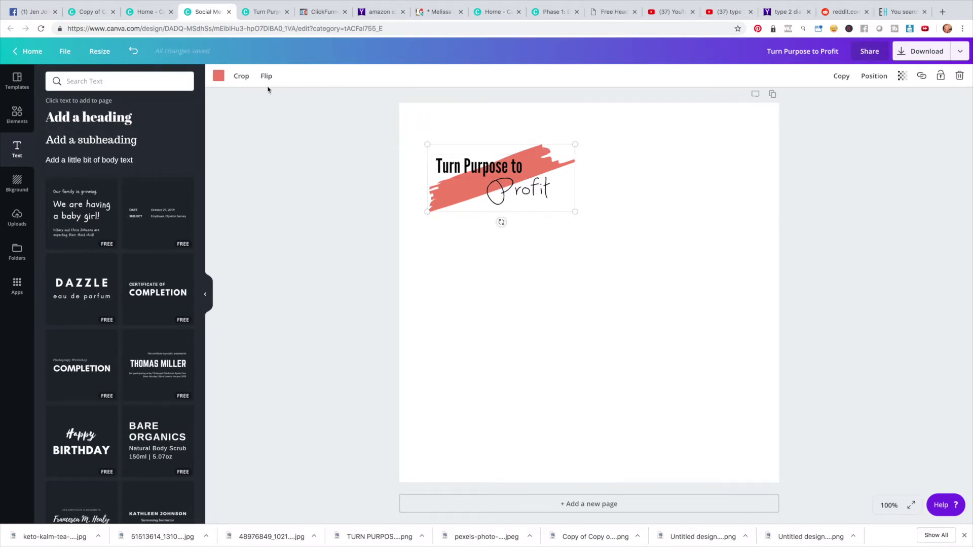
pyautogui.click(218, 76)
pyautogui.click(272, 143)
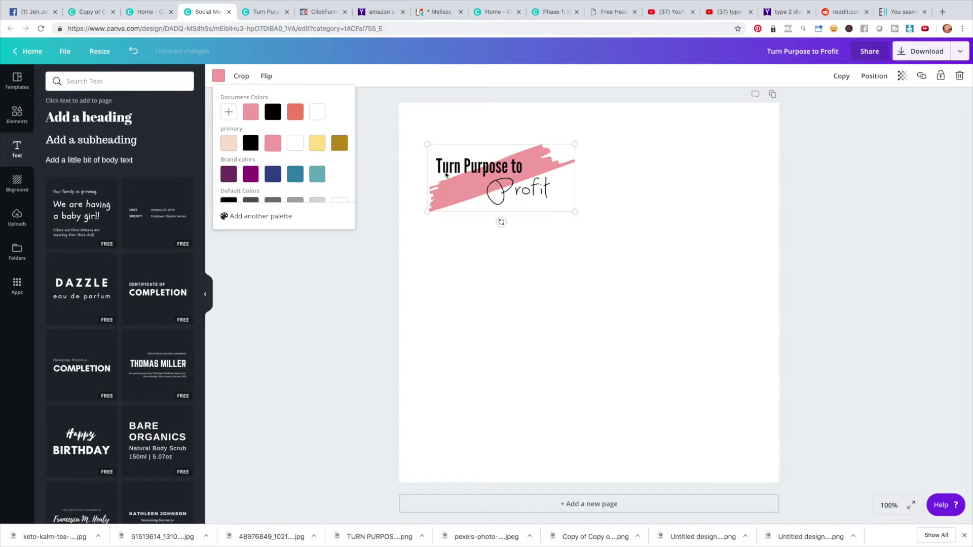
pyautogui.click(567, 261)
# Recolor the "Profit" text with the dark gold from the primary palette
pyautogui.click(532, 192)
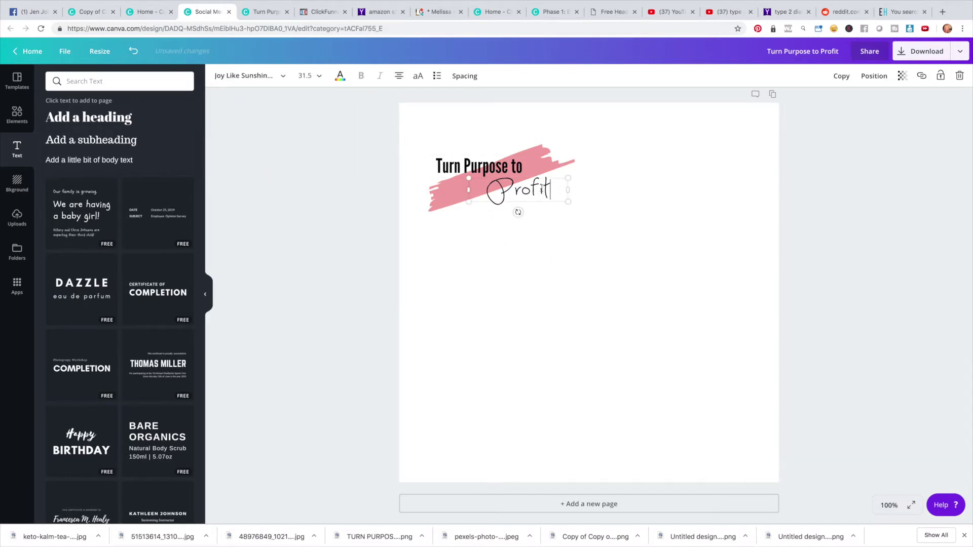
pyautogui.moveTo(551, 192); pyautogui.dragTo(465, 163)
pyautogui.click(340, 76)
pyautogui.click(458, 145)
pyautogui.click(533, 252)
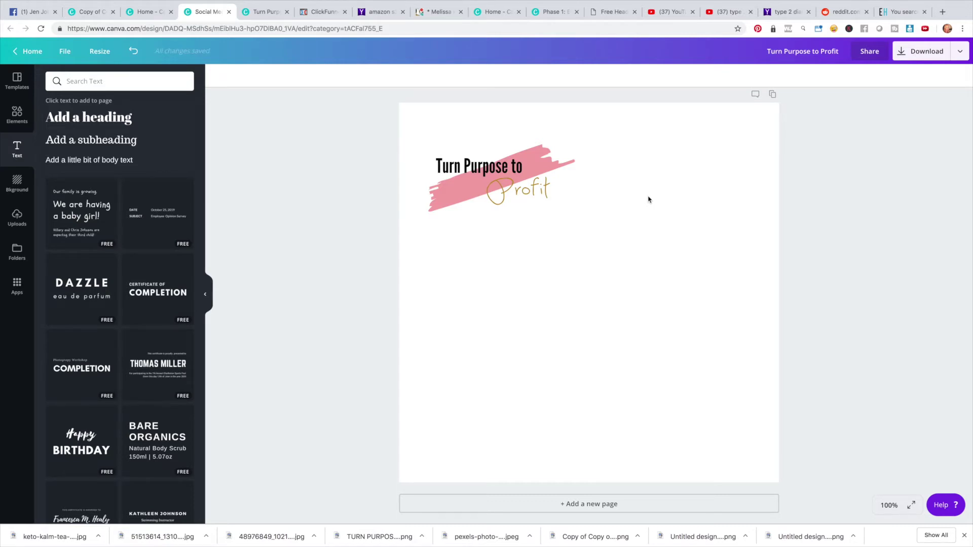
# Shift "Profit" left and "Turn Purpose to" right so both lines are centered over the brush stroke
pyautogui.click(514, 190)
pyautogui.moveTo(514, 190)
pyautogui.mouseDown()
pyautogui.moveTo(491, 167)
pyautogui.moveTo(504, 167)
pyautogui.moveTo(487, 169)
pyautogui.moveTo(496, 167)
pyautogui.mouseUp()
pyautogui.click(441, 167)
pyautogui.moveTo(440, 155); pyautogui.dragTo(461, 154)
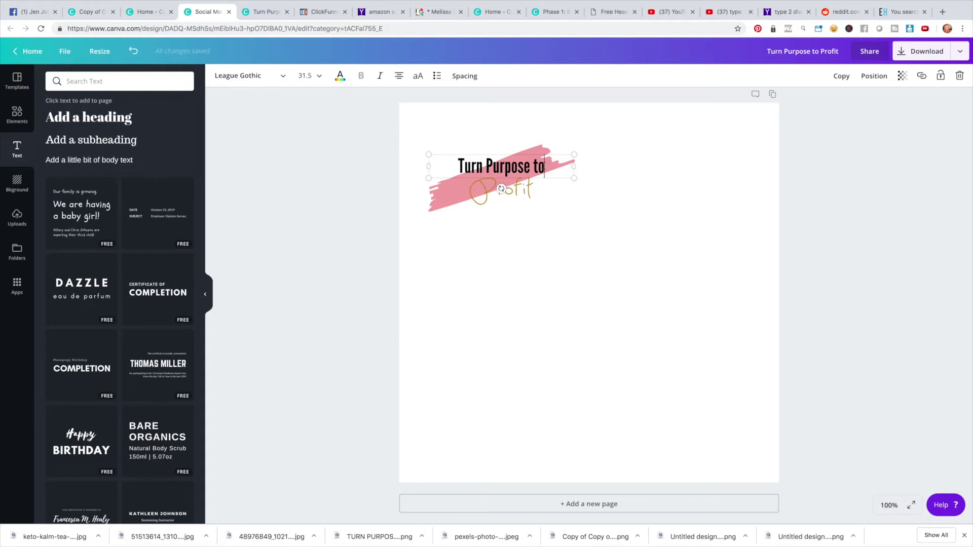
pyautogui.hotkey('ctrl', 'a')
pyautogui.click(528, 240)
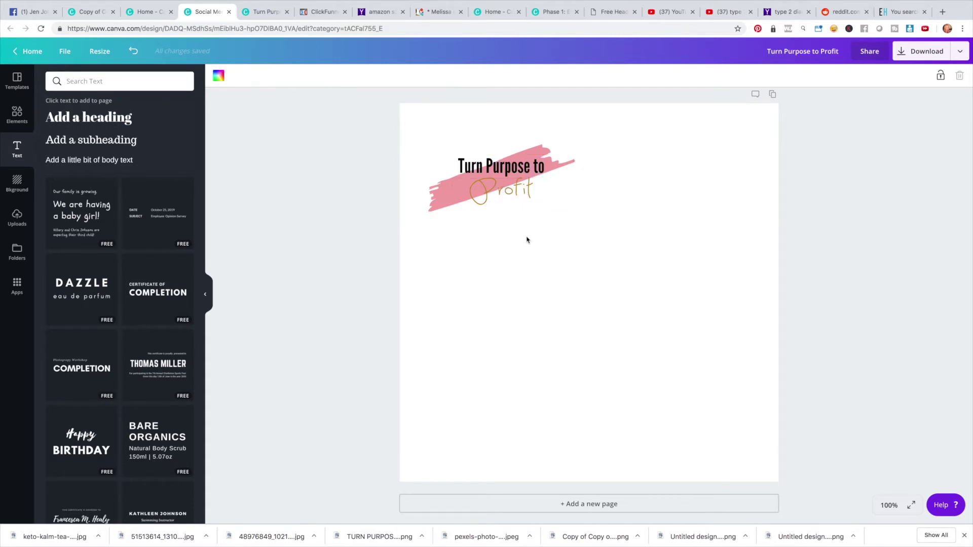
# Nudge both text lines upward and realign the brush stroke so it sits evenly behind them
pyautogui.click(485, 207)
pyautogui.moveTo(485, 208)
pyautogui.mouseDown()
pyautogui.moveTo(485, 197)
pyautogui.moveTo(454, 188)
pyautogui.mouseUp()
pyautogui.doubleClick(450, 182)
pyautogui.moveTo(451, 179); pyautogui.dragTo(449, 180)
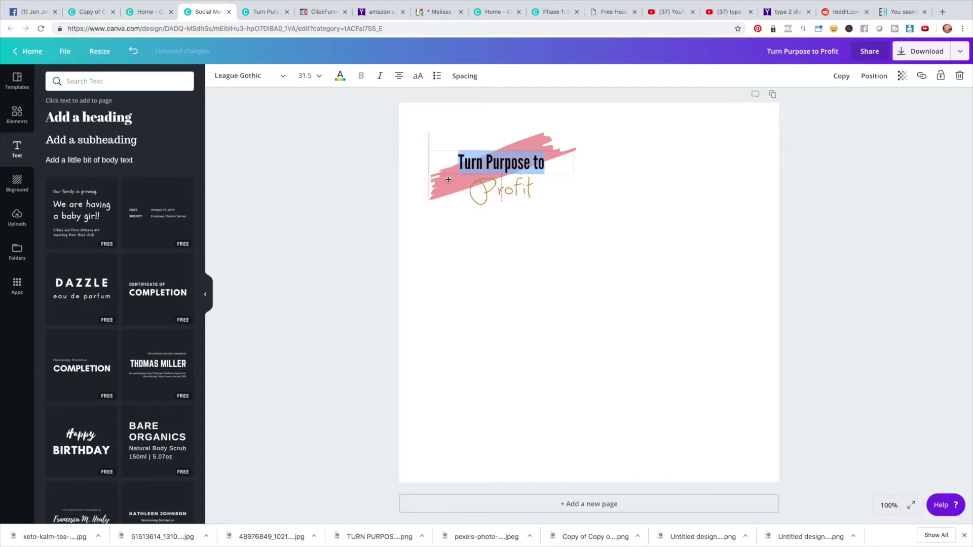
pyautogui.moveTo(505, 200)
pyautogui.mouseDown()
pyautogui.moveTo(544, 188)
pyautogui.moveTo(496, 180)
pyautogui.moveTo(505, 187)
pyautogui.mouseUp()
pyautogui.click(531, 139)
pyautogui.click(527, 235)
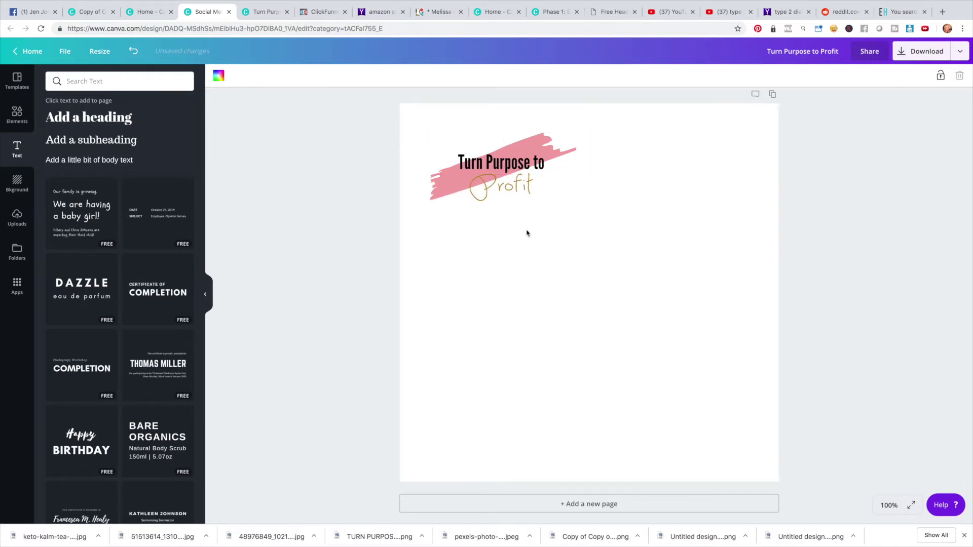
pyautogui.moveTo(530, 151); pyautogui.dragTo(540, 142)
pyautogui.click(661, 242)
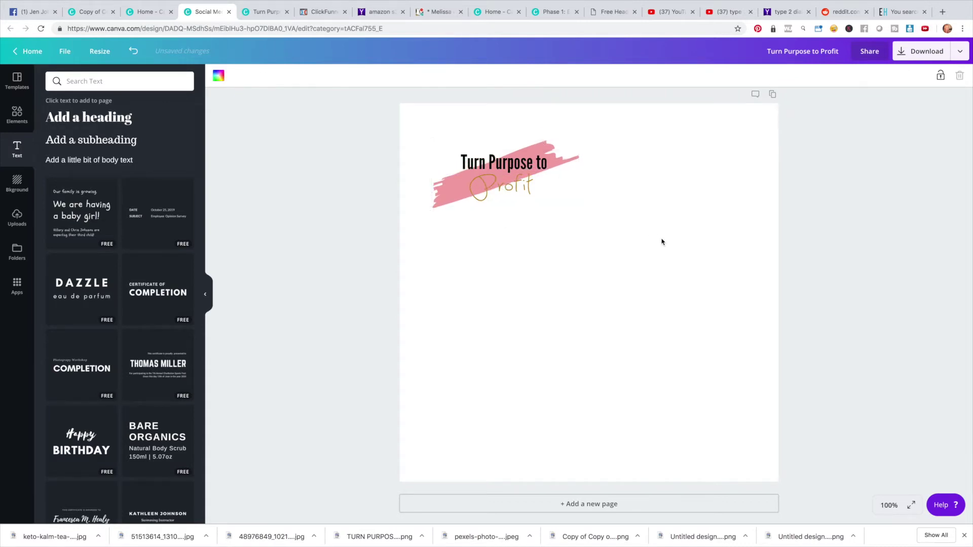
# Recolor the "Profit" text with black from the document colors
pyautogui.click(547, 189)
pyautogui.moveTo(543, 187); pyautogui.dragTo(476, 184)
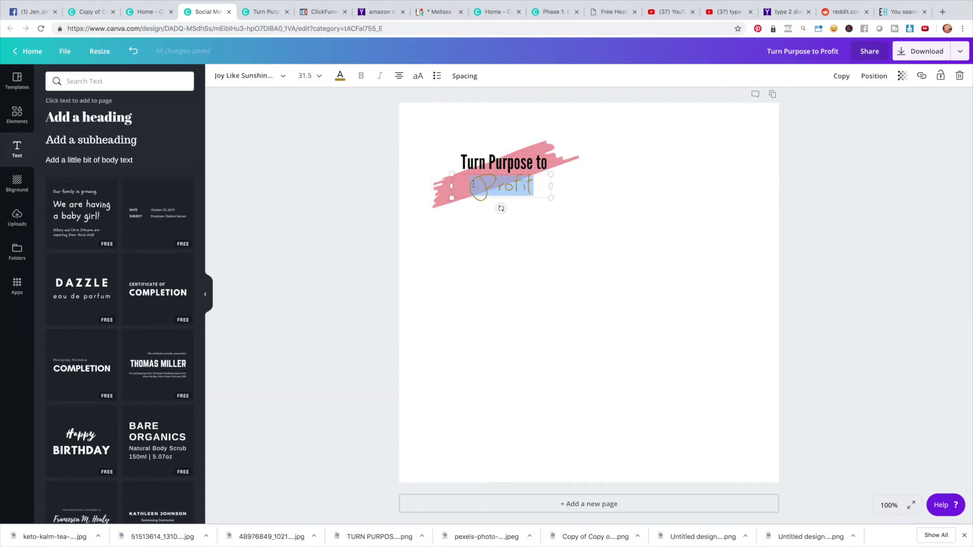
pyautogui.click(339, 78)
pyautogui.click(372, 116)
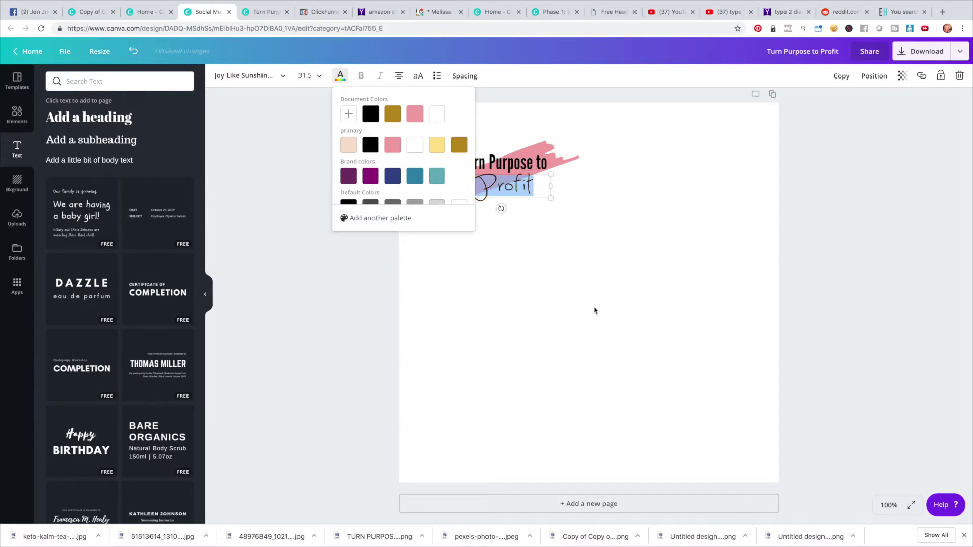
pyautogui.click(598, 308)
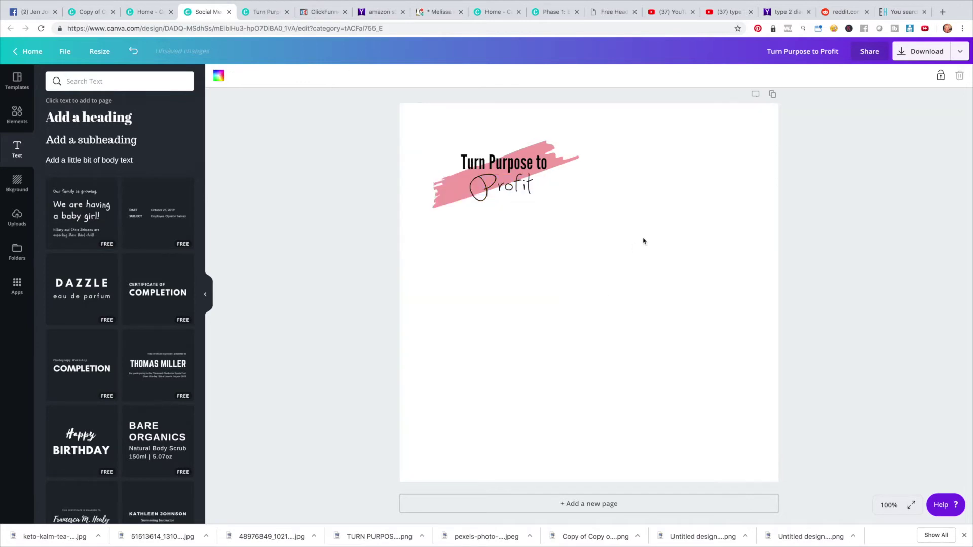
# Move the brush stroke and both text lines to the center of the page, enlarging the brush stroke slightly
pyautogui.click(540, 144)
pyautogui.moveTo(575, 144)
pyautogui.mouseDown()
pyautogui.moveTo(601, 147)
pyautogui.moveTo(648, 269)
pyautogui.moveTo(636, 238)
pyautogui.moveTo(617, 248)
pyautogui.moveTo(633, 268)
pyautogui.mouseUp()
pyautogui.moveTo(507, 190)
pyautogui.mouseDown()
pyautogui.moveTo(558, 260)
pyautogui.moveTo(557, 314)
pyautogui.moveTo(593, 314)
pyautogui.mouseUp()
pyautogui.moveTo(504, 158)
pyautogui.mouseDown()
pyautogui.moveTo(552, 201)
pyautogui.moveTo(600, 287)
pyautogui.moveTo(589, 277)
pyautogui.mouseUp()
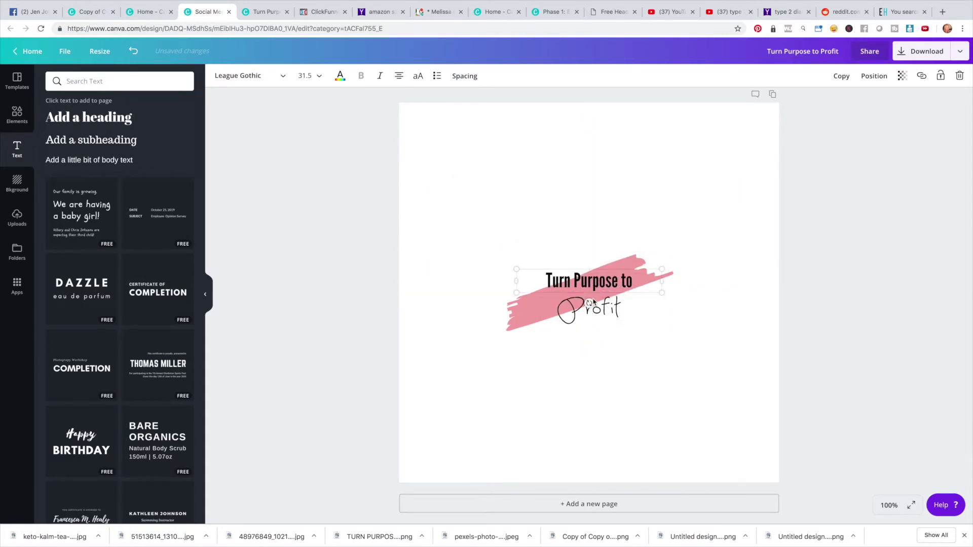
pyautogui.click(626, 344)
pyautogui.moveTo(582, 309); pyautogui.dragTo(583, 307)
pyautogui.click(701, 359)
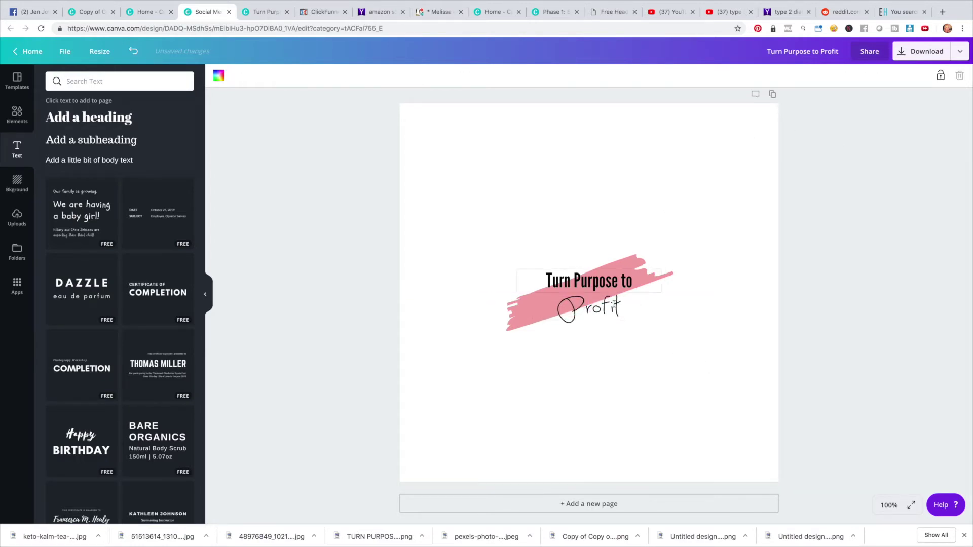
pyautogui.click(641, 257)
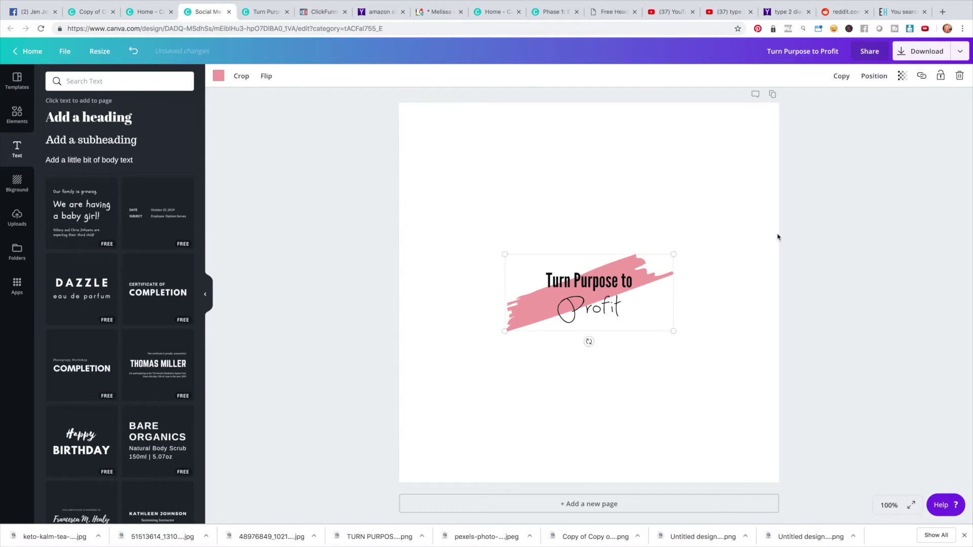
pyautogui.click(728, 138)
# Download the design as a PNG with a transparent background and dismiss the publishing message
pyautogui.click(921, 51)
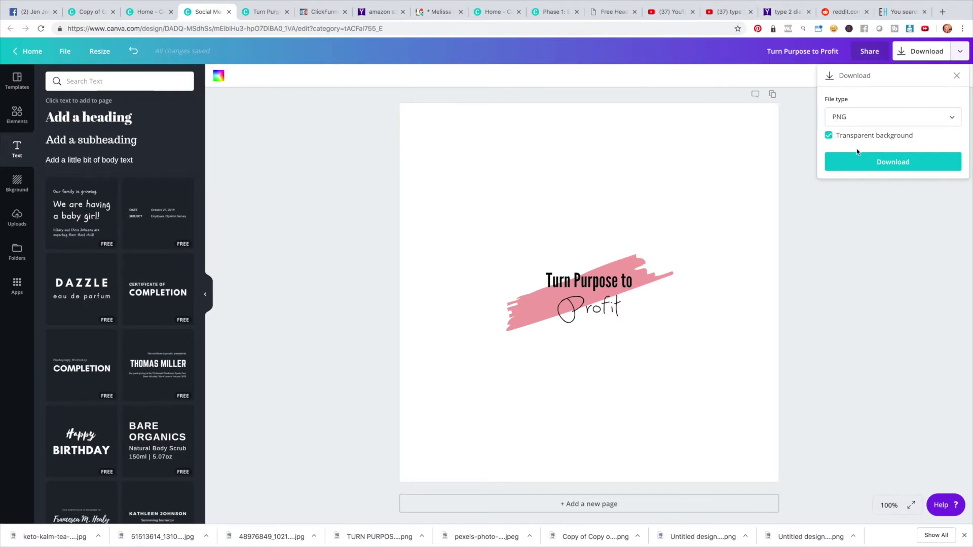
pyautogui.click(878, 163)
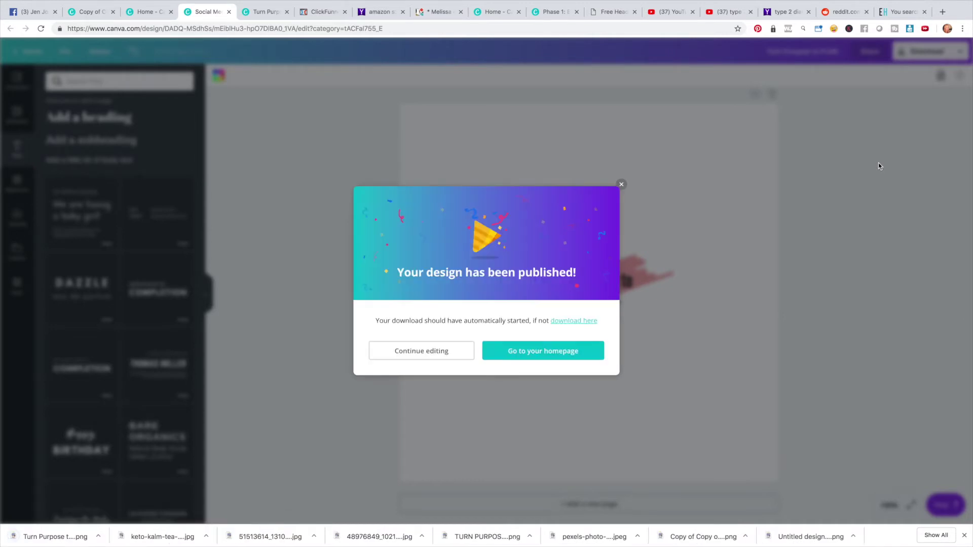
pyautogui.click(621, 185)
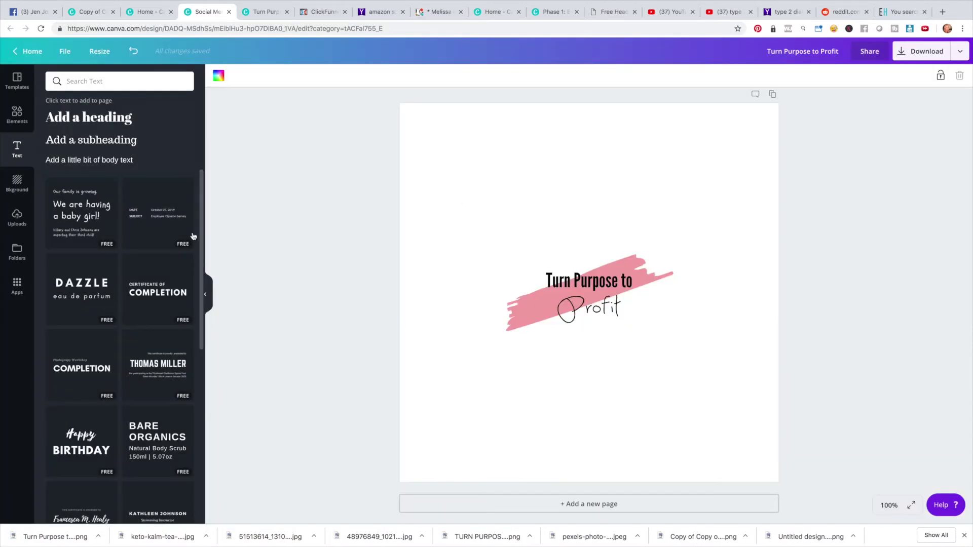
# Upload "Turn Purpose to Profit (17).png" from the Downloads folder to the image library
pyautogui.click(17, 217)
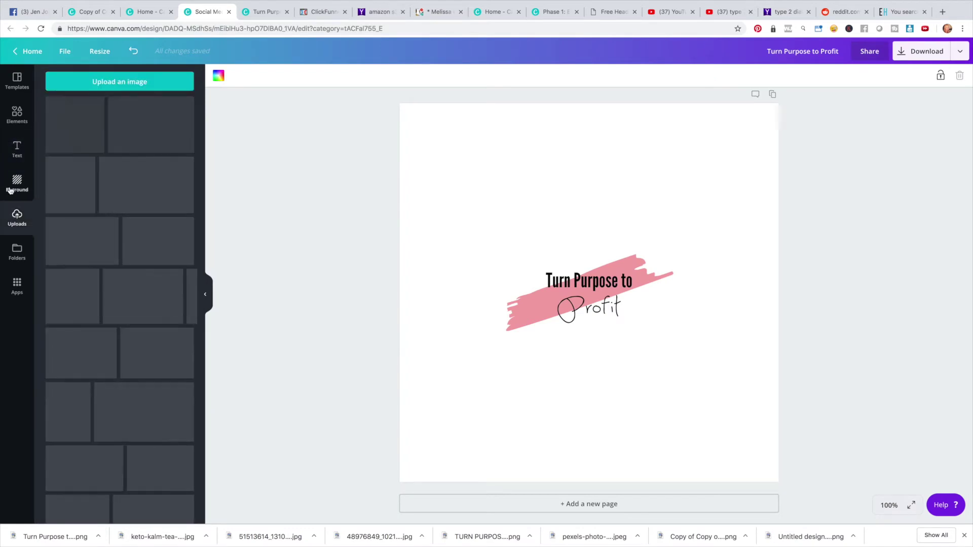
pyautogui.click(101, 84)
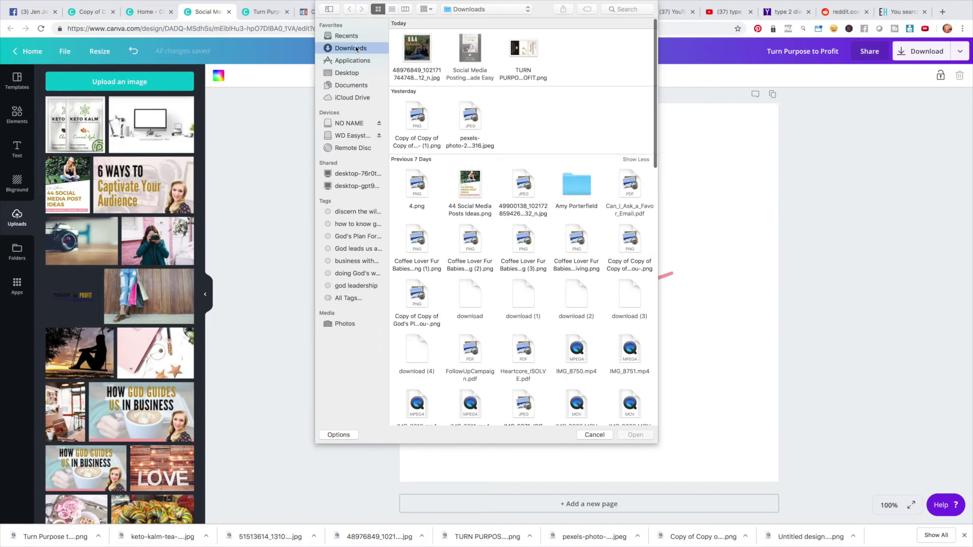
pyautogui.scroll(-20, 502, 147)
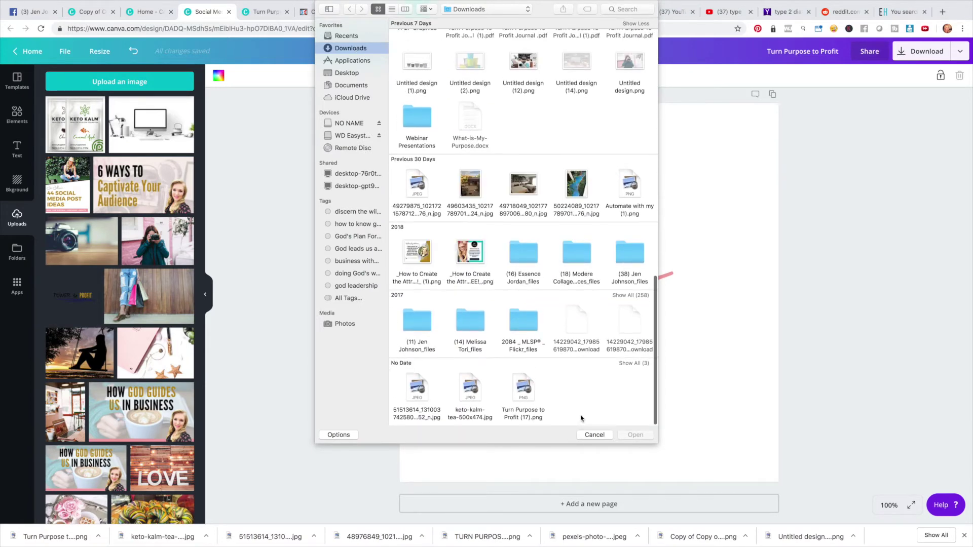
pyautogui.doubleClick(526, 390)
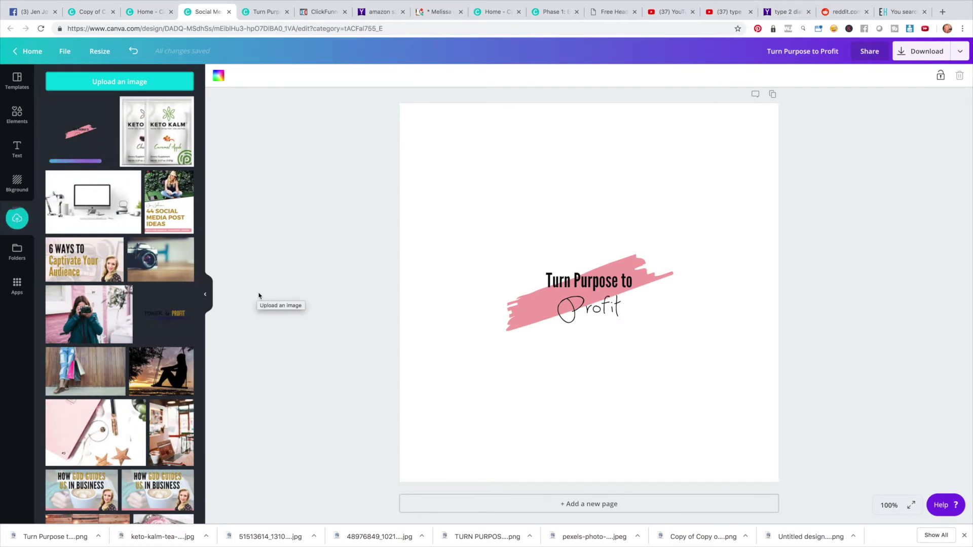
# Set the white desk photo with the computer monitor as the page background and delete the original text lines and brush stroke
pyautogui.moveTo(92, 203); pyautogui.dragTo(406, 185)
pyautogui.click(583, 276)
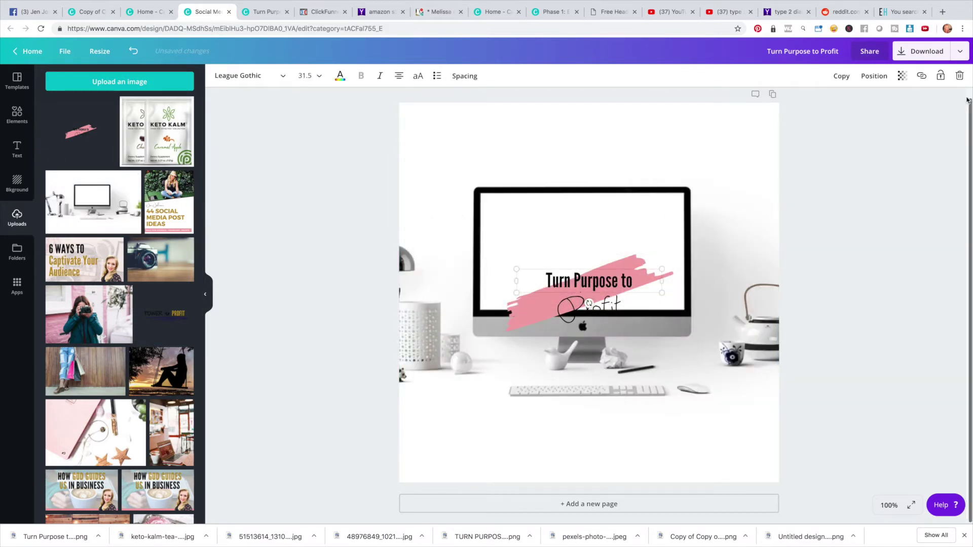
pyautogui.click(960, 78)
pyautogui.click(619, 273)
pyautogui.click(960, 78)
pyautogui.click(638, 300)
pyautogui.press('Delete')
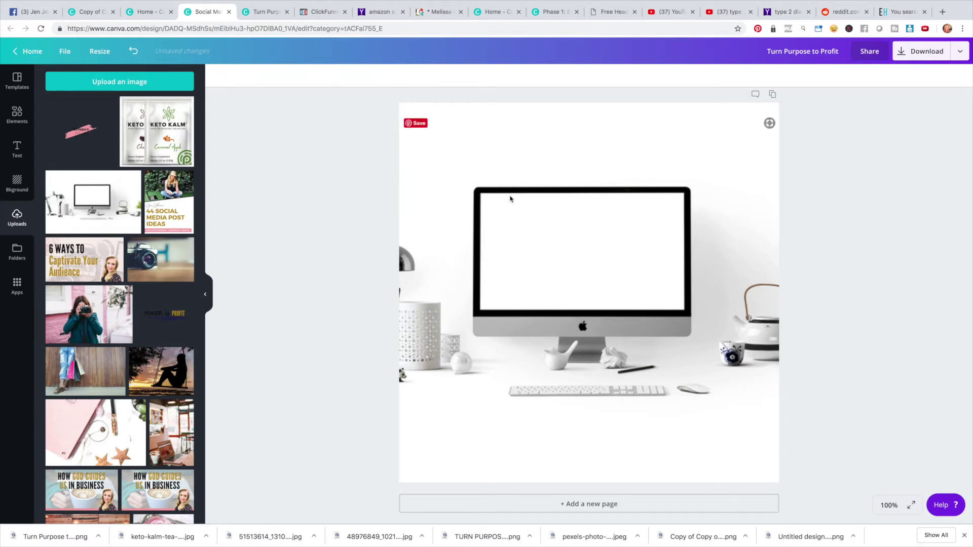
# Place the uploaded "Turn Purpose to Profit" logo on the page, scaled down and centered on the monitor's blank screen
pyautogui.moveTo(321, 206); pyautogui.dragTo(469, 172)
pyautogui.moveTo(440, 438); pyautogui.dragTo(568, 391)
pyautogui.moveTo(615, 293); pyautogui.dragTo(657, 355)
pyautogui.moveTo(605, 177); pyautogui.dragTo(575, 268)
pyautogui.moveTo(700, 144); pyautogui.dragTo(720, 127)
pyautogui.moveTo(598, 253); pyautogui.dragTo(610, 266)
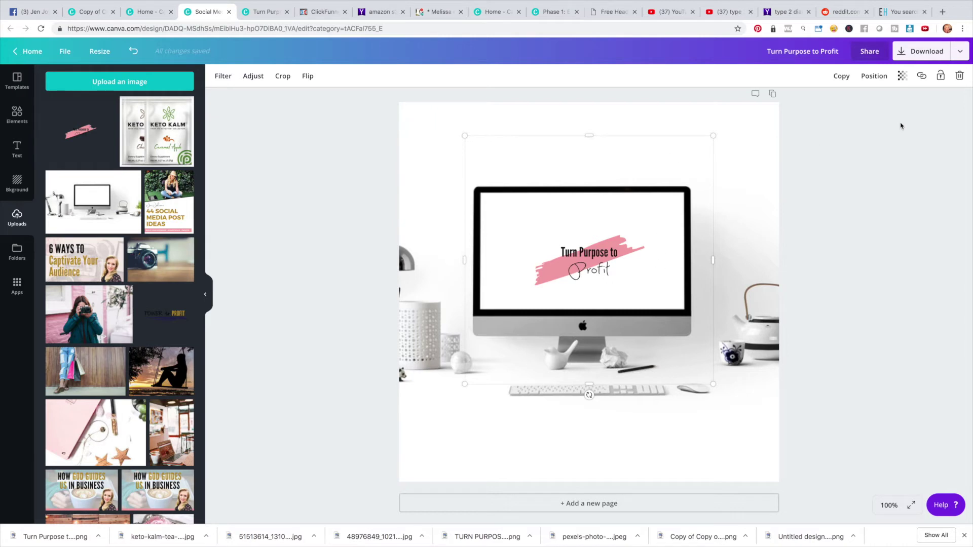
# Delete the uploaded logo and the desk background photo to leave the page blank
pyautogui.click(960, 77)
pyautogui.click(700, 183)
pyautogui.press('Delete')
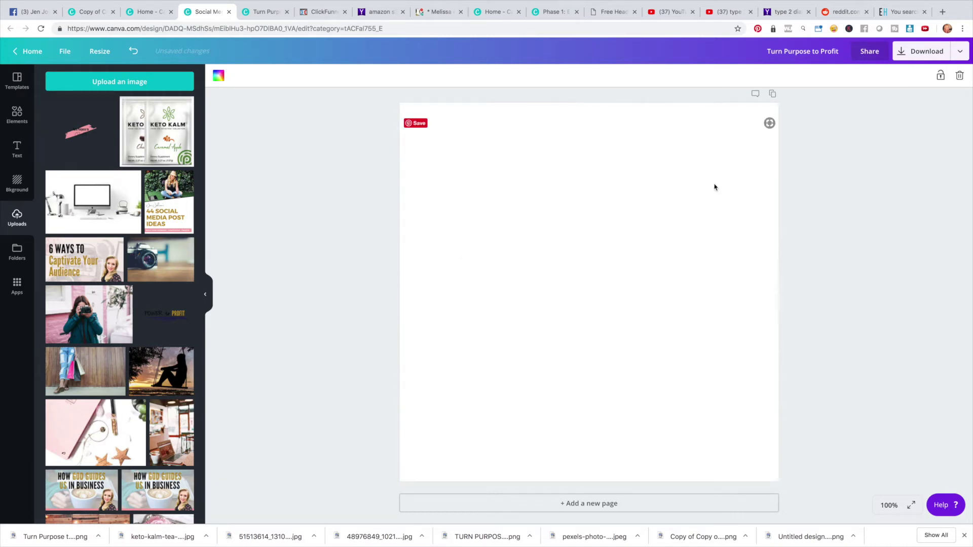
# Search the graphics for "tree" and add the tree with green patterned leaves and grass tufts to the page
pyautogui.click(17, 114)
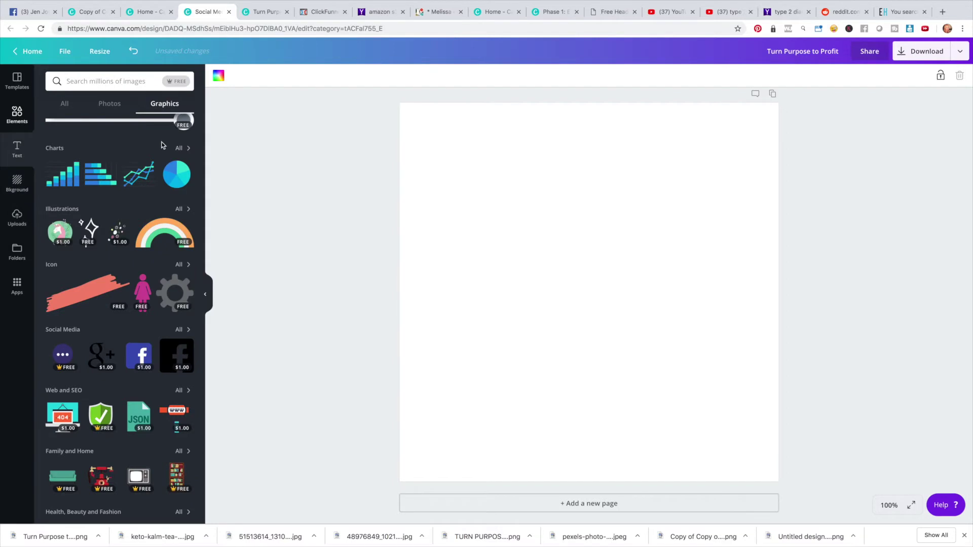
pyautogui.click(127, 84)
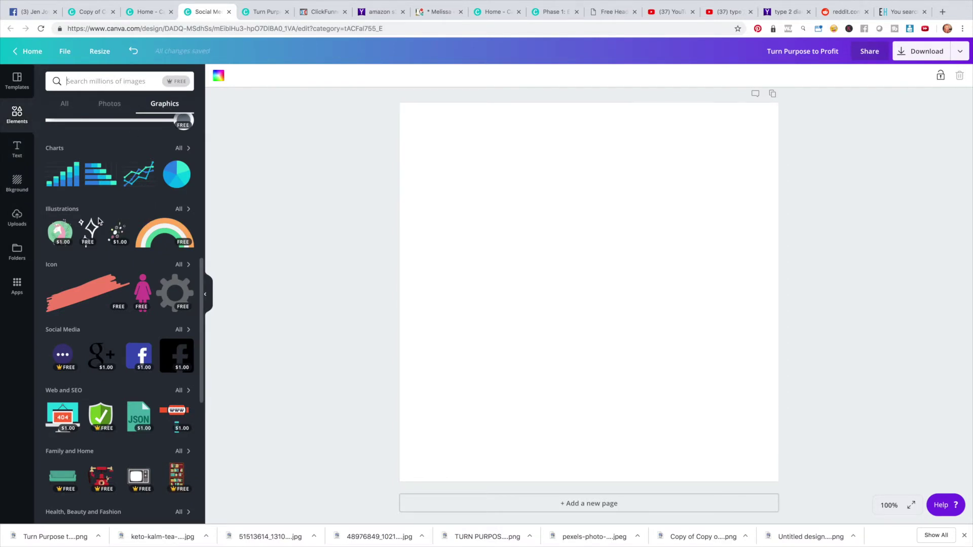
pyautogui.write('tree')
pyautogui.press('Return')
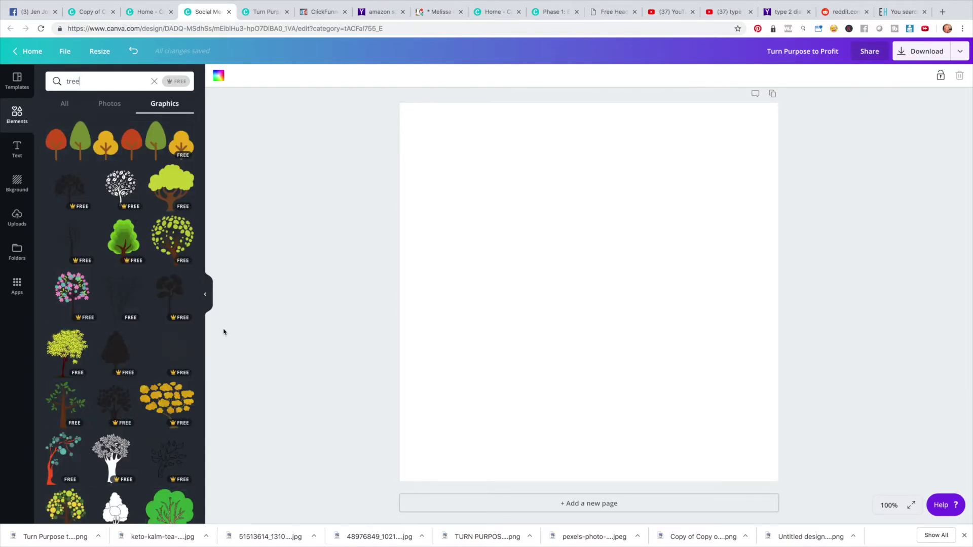
pyautogui.scroll(-6, 130, 366)
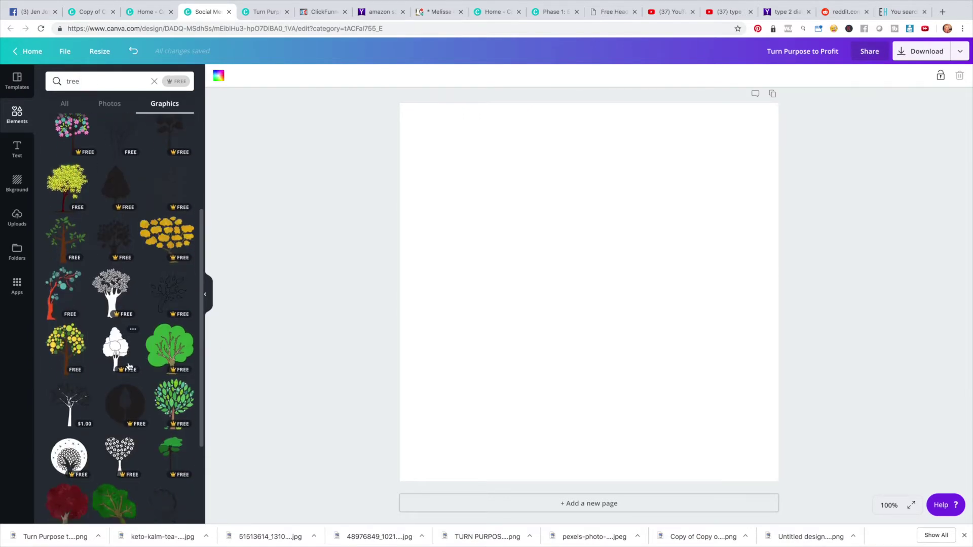
pyautogui.scroll(-1, 130, 366)
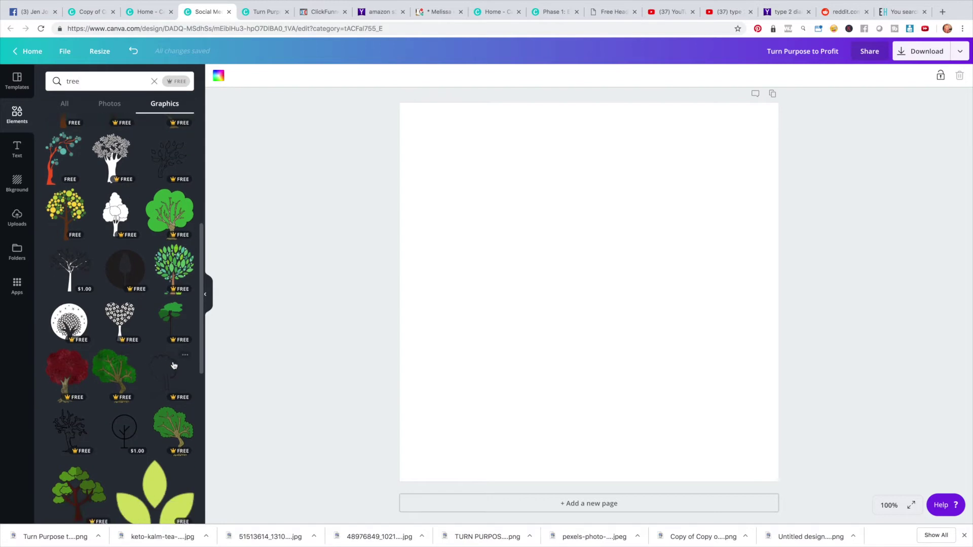
pyautogui.scroll(-3, 160, 367)
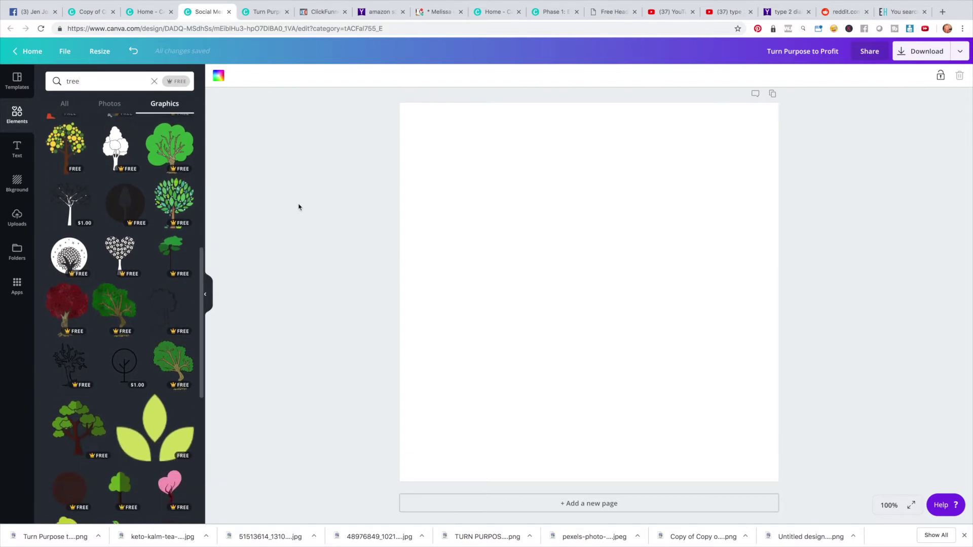
pyautogui.moveTo(486, 215); pyautogui.dragTo(482, 200)
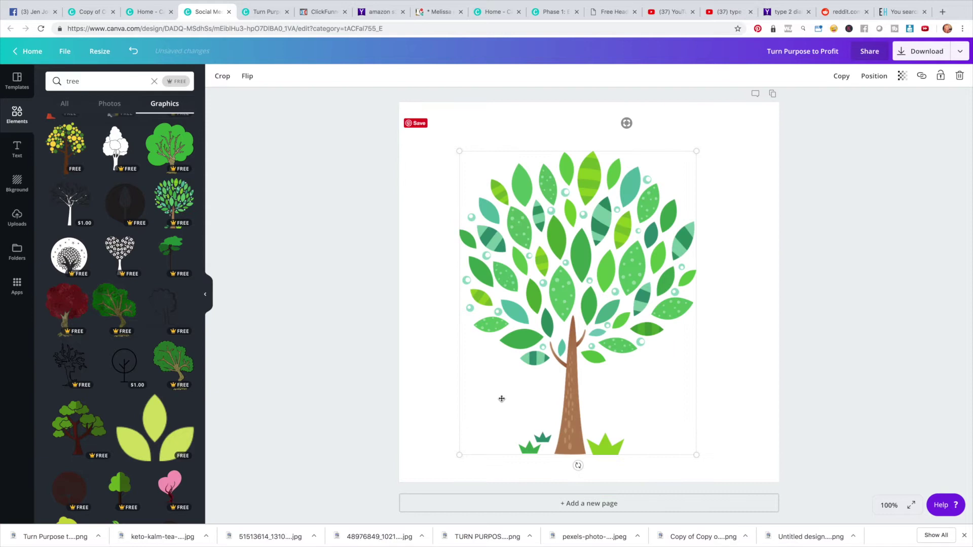
# Shrink the tree graphic to a small icon and center it on the page
pyautogui.moveTo(458, 455); pyautogui.dragTo(590, 294)
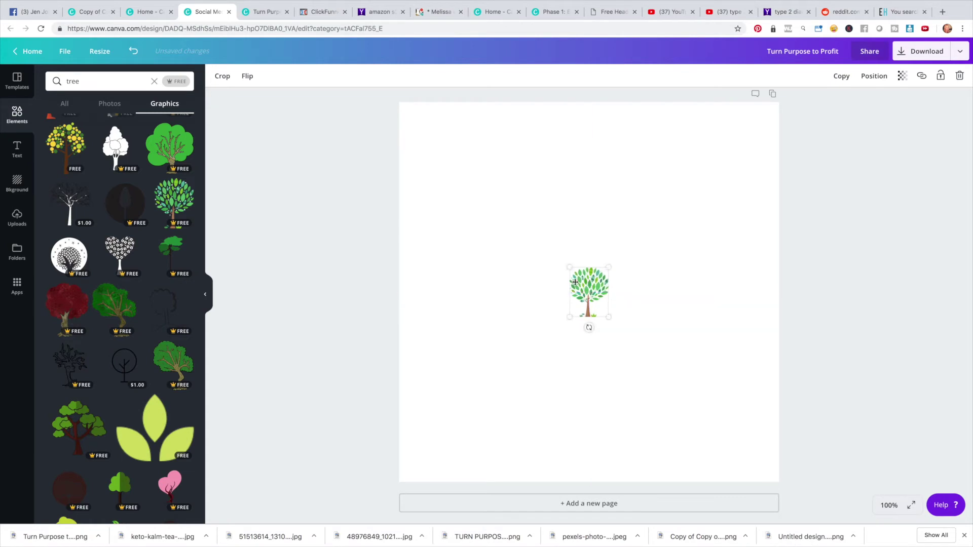
pyautogui.click(470, 264)
pyautogui.click(585, 288)
# Add the tree graphic with large green leaves and a green trunk to the page and delete the small brown-trunk tree
pyautogui.scroll(10, 122, 239)
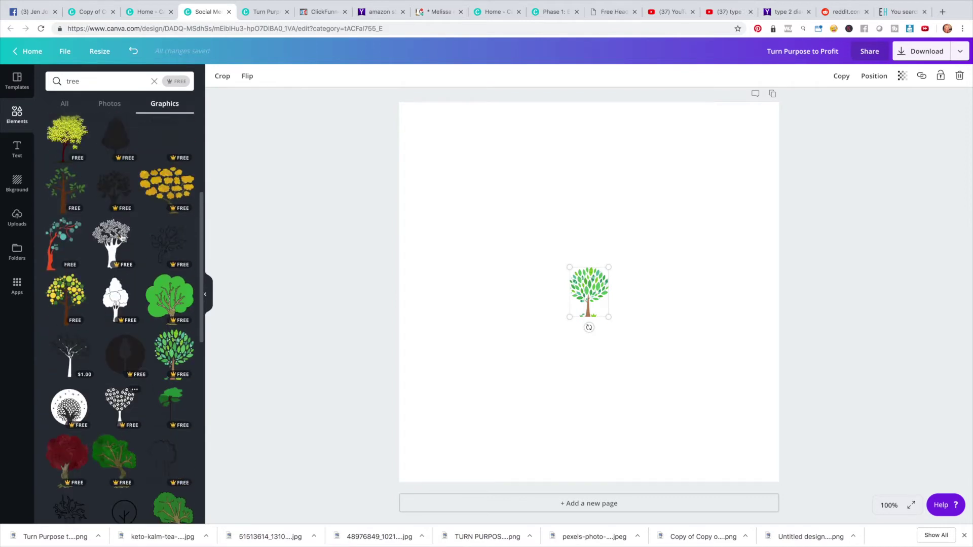
pyautogui.scroll(-15, 122, 239)
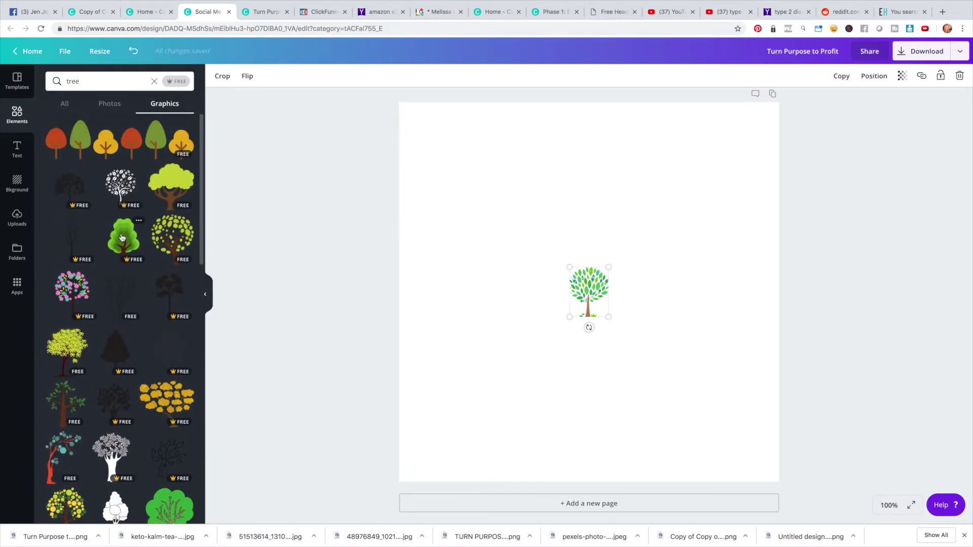
pyautogui.scroll(-15, 122, 238)
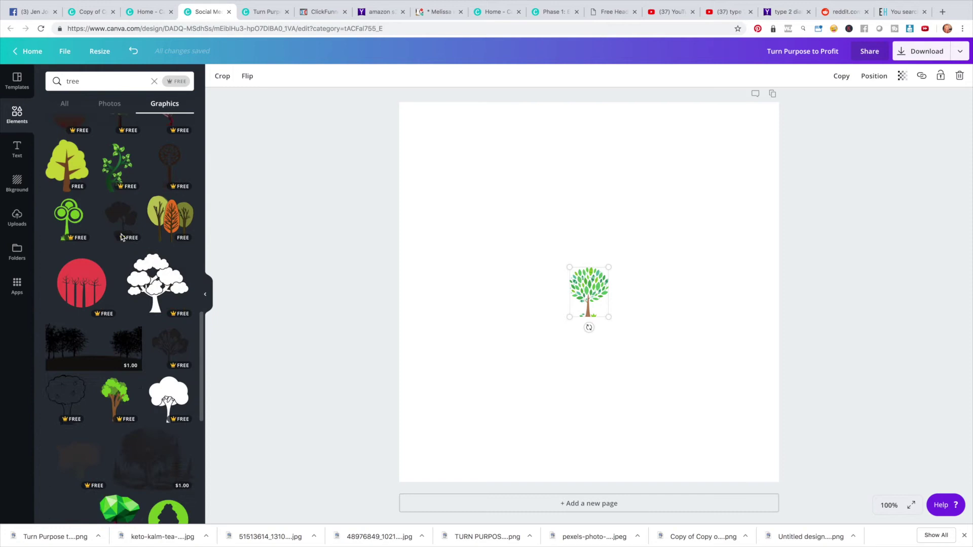
pyautogui.scroll(-3, 121, 234)
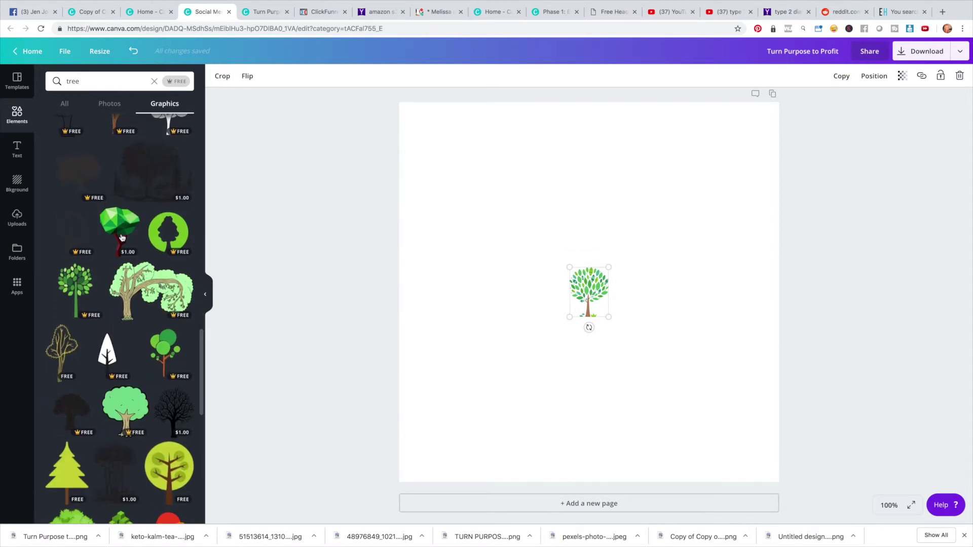
pyautogui.moveTo(77, 291); pyautogui.dragTo(413, 351)
pyautogui.click(579, 297)
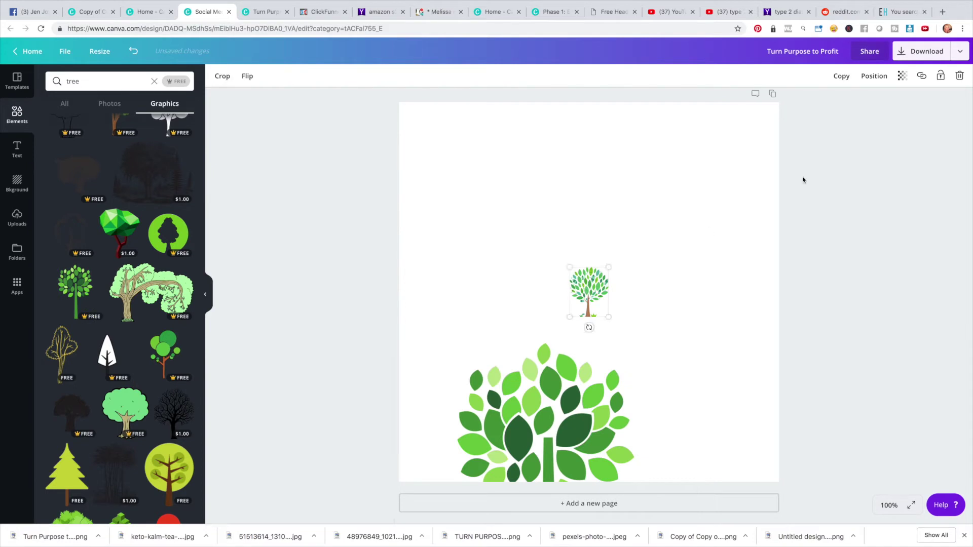
pyautogui.press('Delete')
# Shrink the new green tree graphic to a small icon and center it on the page
pyautogui.moveTo(546, 446); pyautogui.dragTo(621, 270)
pyautogui.moveTo(475, 460); pyautogui.dragTo(671, 252)
pyautogui.moveTo(594, 306)
pyautogui.mouseDown()
pyautogui.moveTo(566, 326)
pyautogui.moveTo(591, 289)
pyautogui.moveTo(586, 299)
pyautogui.mouseUp()
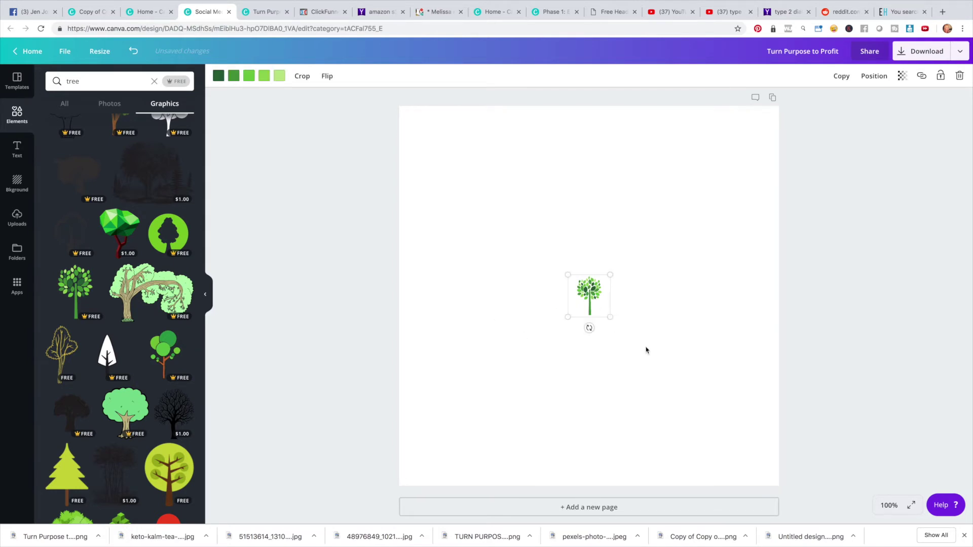
# Recolor the tree's green shades with the brand palette's gold, pink, pale peach and light yellow
pyautogui.click(219, 77)
pyautogui.click(340, 165)
pyautogui.click(236, 79)
pyautogui.click(286, 166)
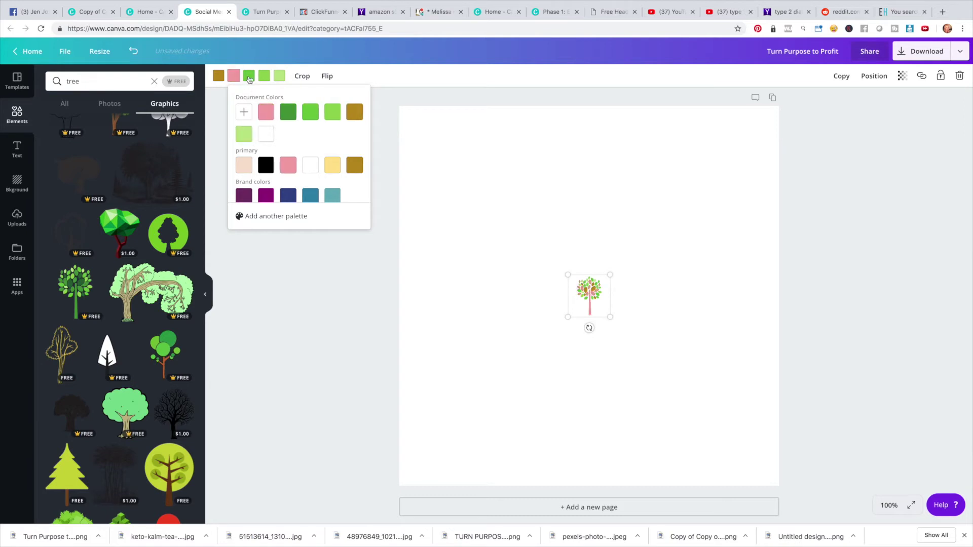
pyautogui.click(259, 165)
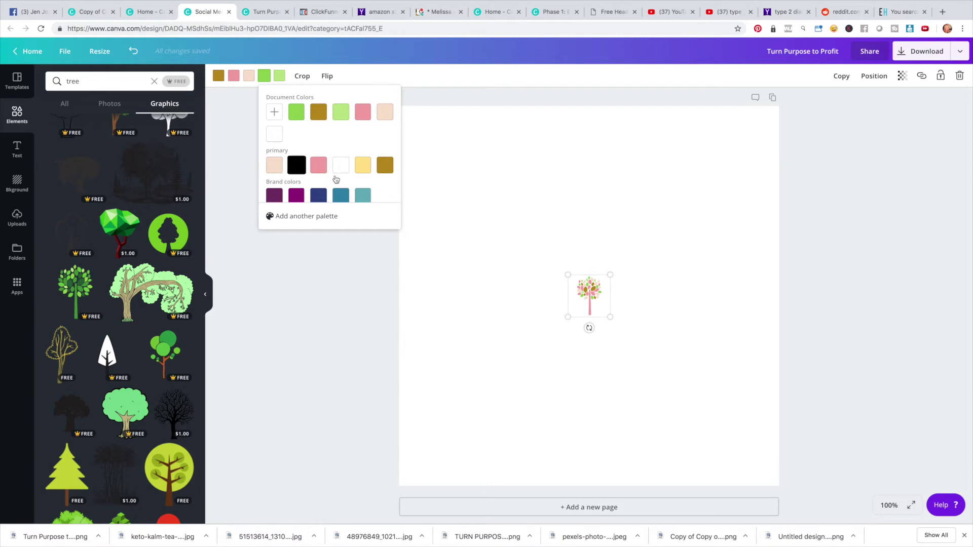
pyautogui.click(367, 174)
pyautogui.click(634, 177)
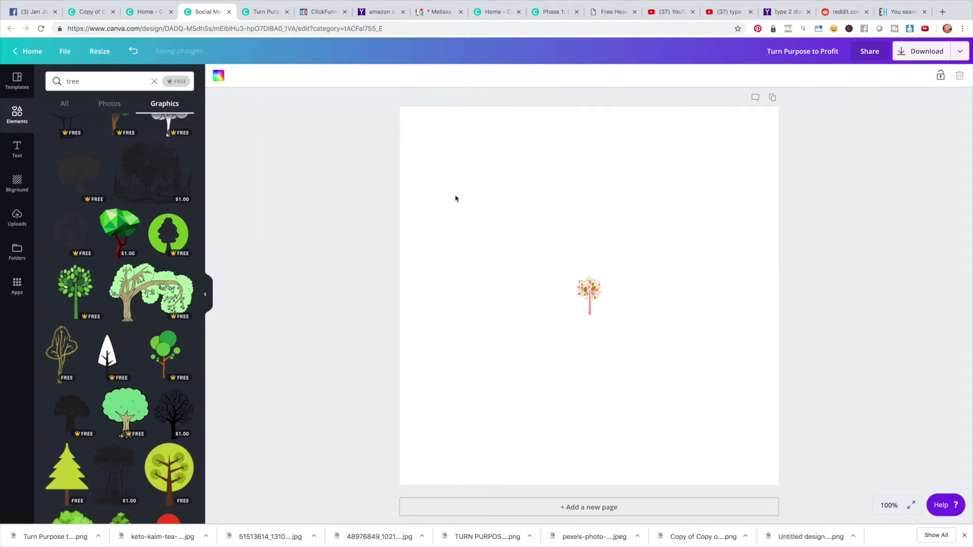
# Add a heading reading "Turn Purpose" and place it to the left of the tree
pyautogui.click(17, 150)
pyautogui.click(119, 118)
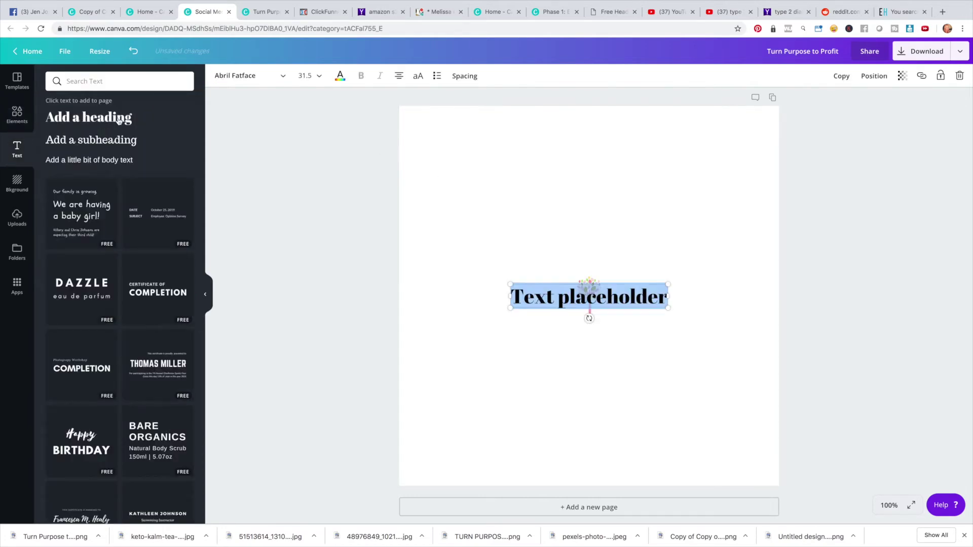
pyautogui.write('Turn Purpose TO')
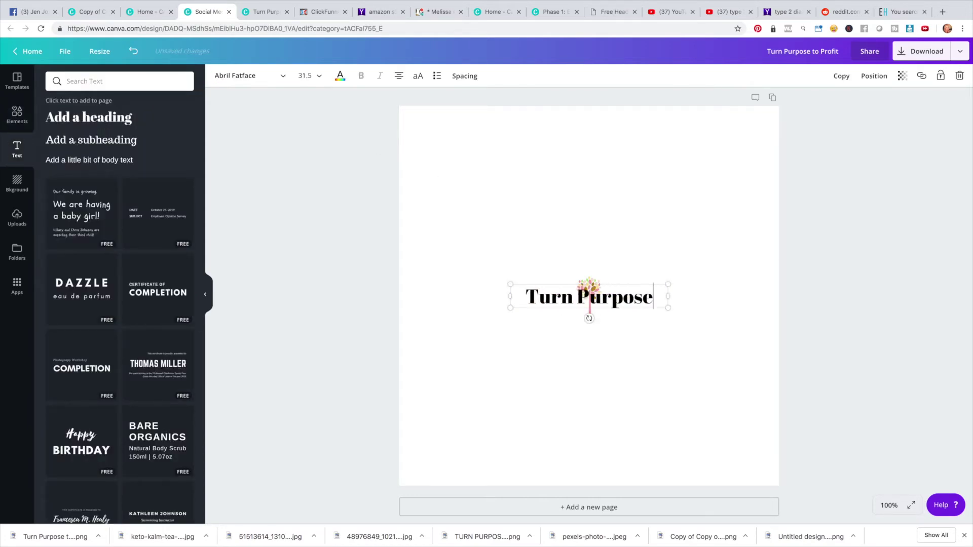
pyautogui.press('BackSpace')
pyautogui.press('BackSpace')
pyautogui.press('BackSpace')
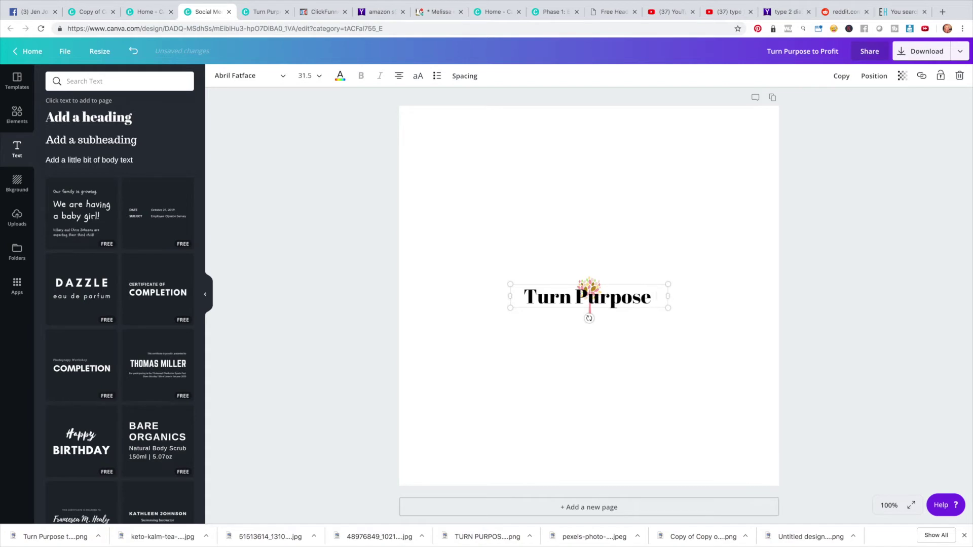
pyautogui.click(226, 197)
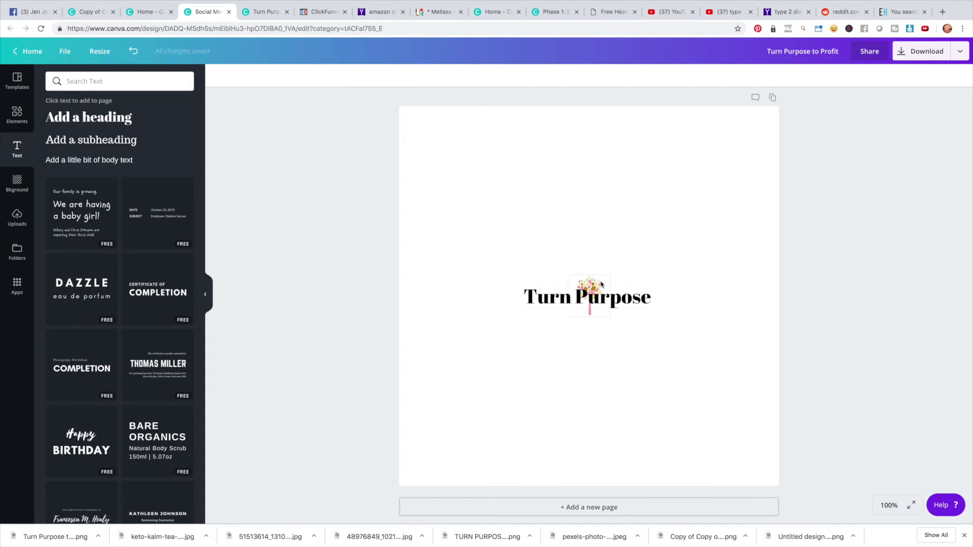
pyautogui.moveTo(638, 303); pyautogui.dragTo(571, 309)
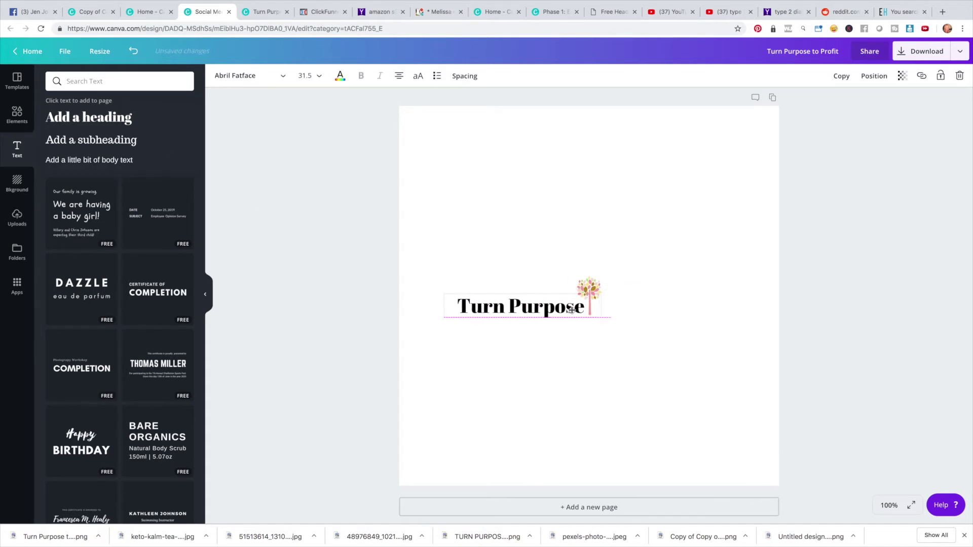
# Set the "Turn Purpose" heading in League Gothic and move it close beside the tree trunk
pyautogui.click(256, 77)
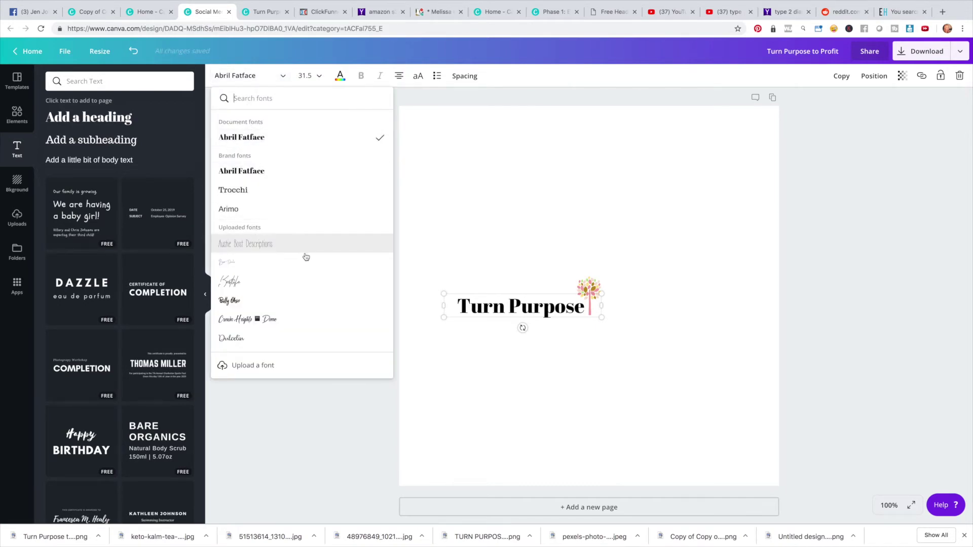
pyautogui.scroll(-2, 314, 256)
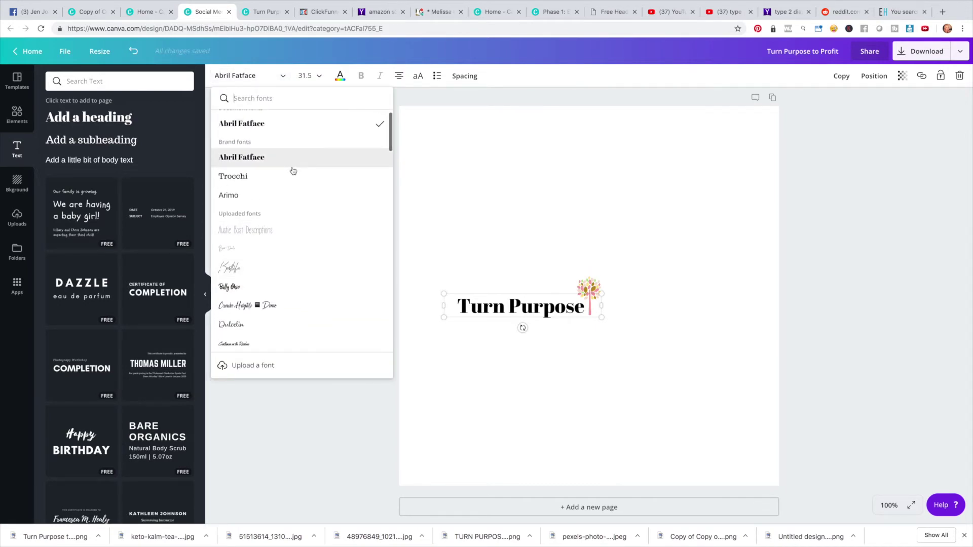
pyautogui.write('lea')
pyautogui.click(280, 130)
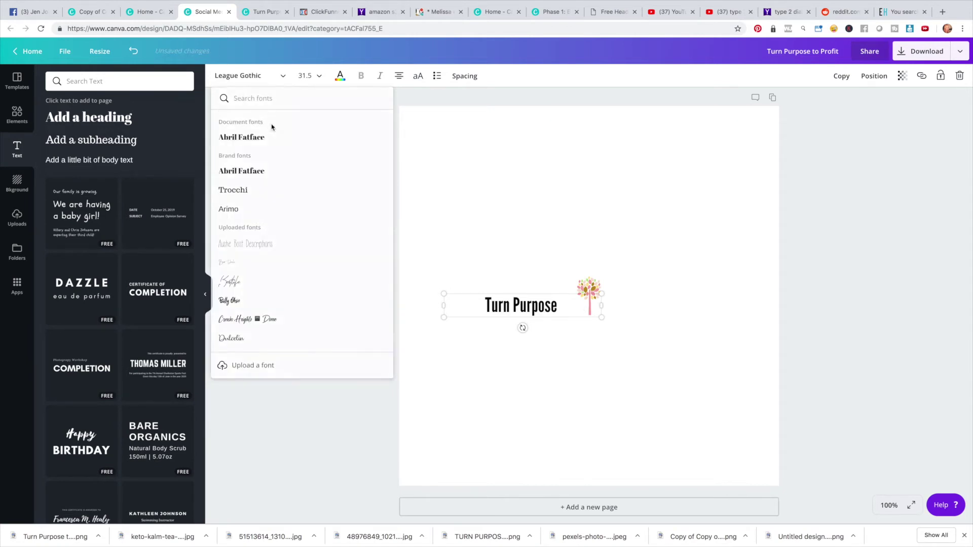
pyautogui.click(528, 373)
pyautogui.click(522, 306)
pyautogui.moveTo(522, 307); pyautogui.dragTo(552, 310)
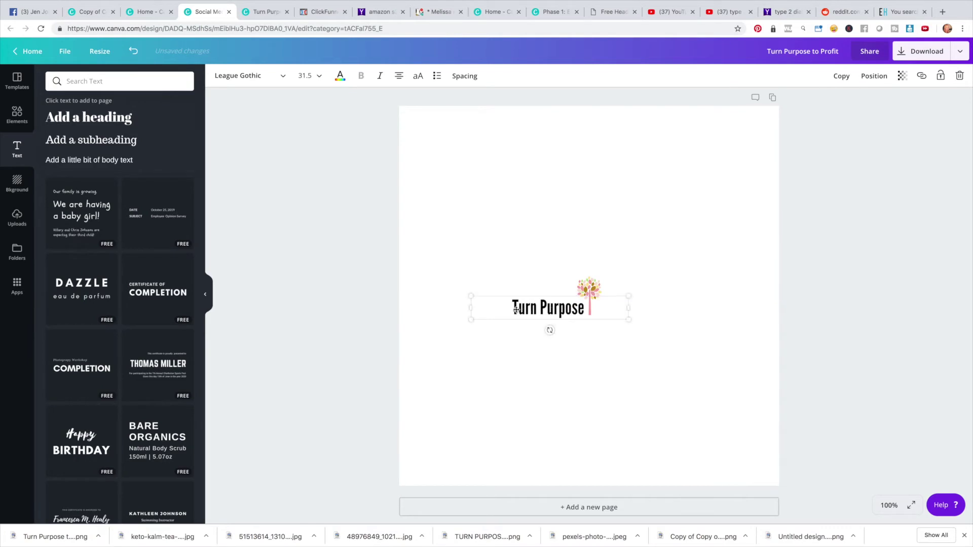
# Add a second heading reading "To Profit" below "Turn Purpose"
pyautogui.click(131, 120)
pyautogui.write('To Proi')
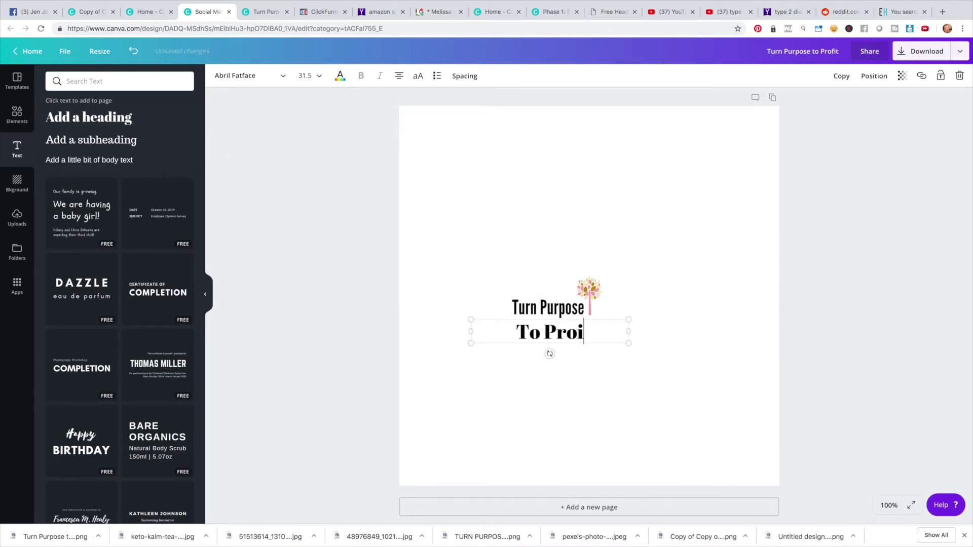
pyautogui.press('BackSpace')
pyautogui.write('fit')
# Try the handwritten Joy Like Sunshine Through My font on the "To Profit" heading
pyautogui.click(235, 76)
pyautogui.scroll(-4, 276, 249)
pyautogui.scroll(-4, 276, 248)
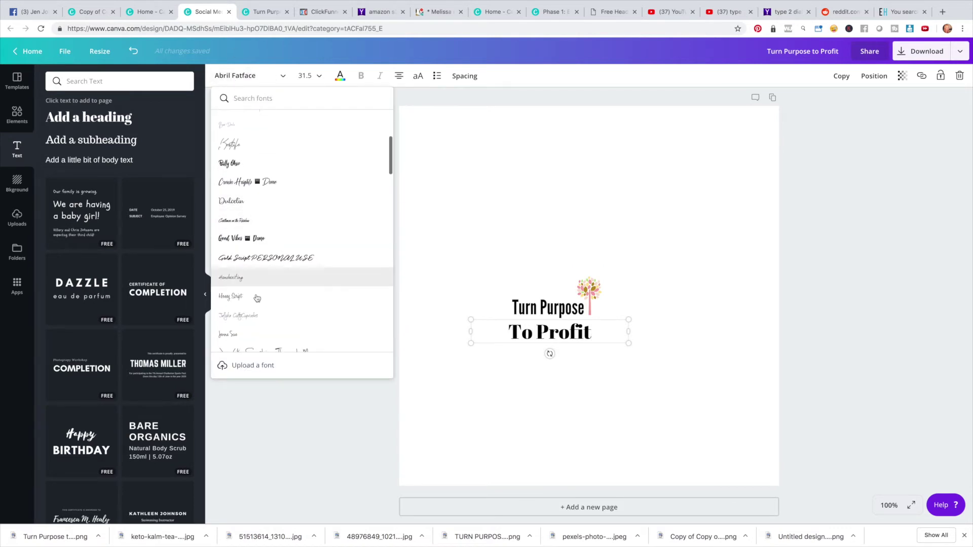
pyautogui.click(276, 306)
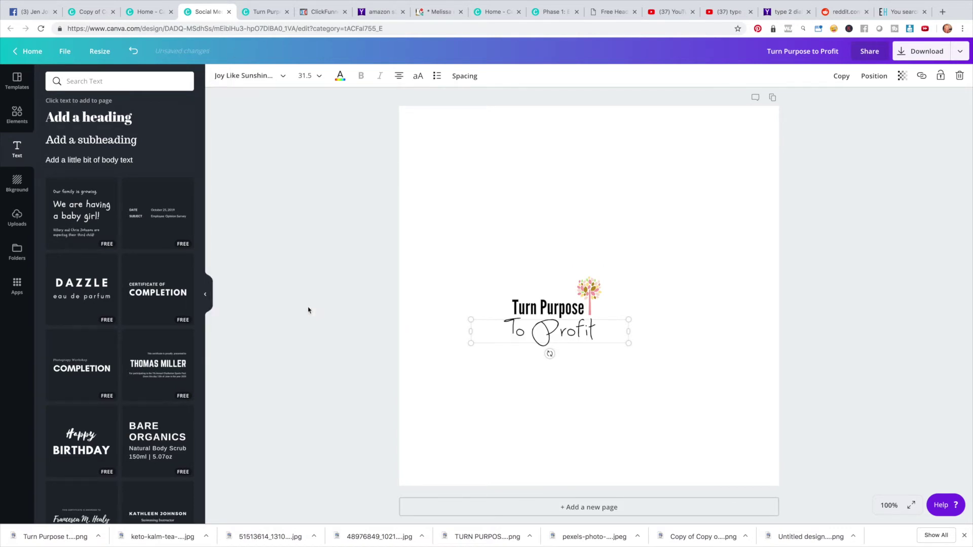
# Set "To Profit" in KG You Wont Bring Me Down and arrange it below the tree, offset right of "Turn Purpose"
pyautogui.click(240, 77)
pyautogui.scroll(-6, 299, 206)
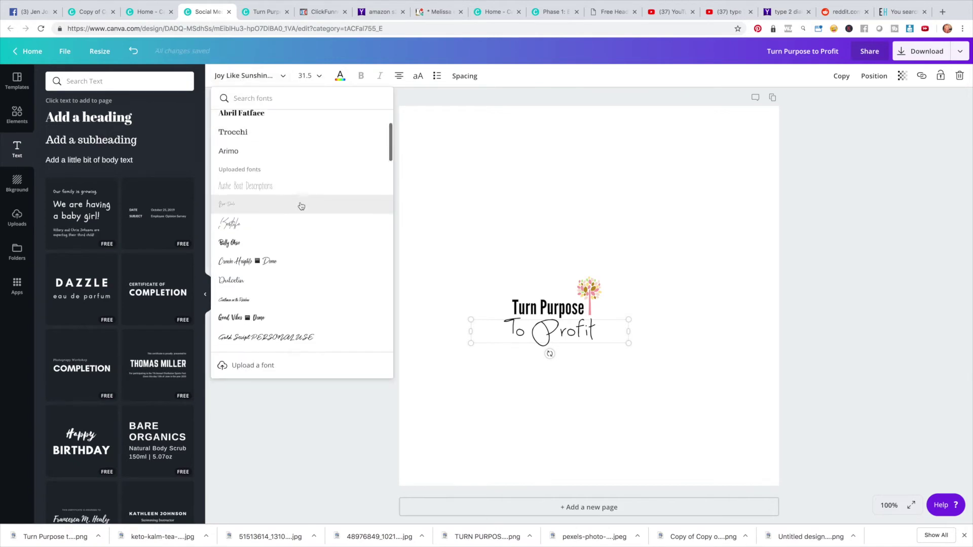
pyautogui.scroll(-3, 301, 206)
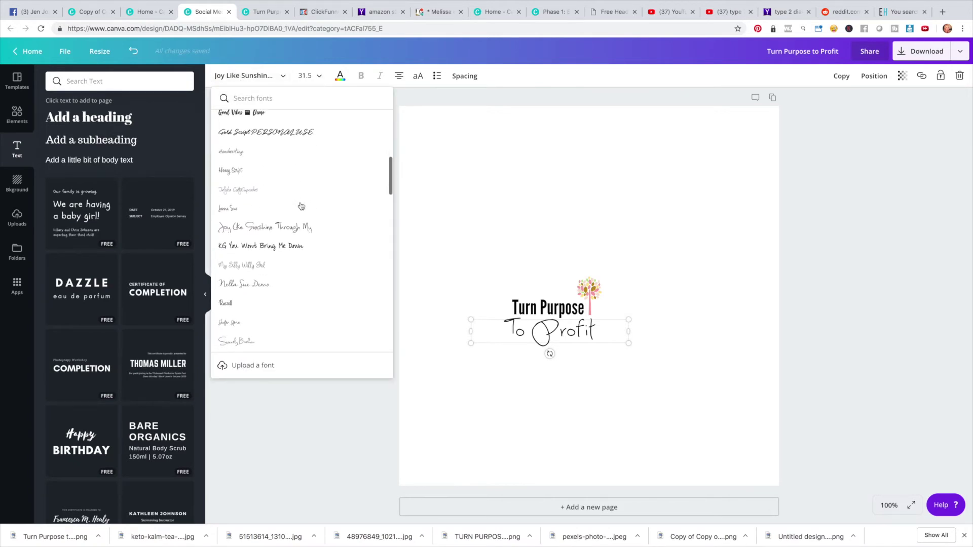
pyautogui.click(292, 242)
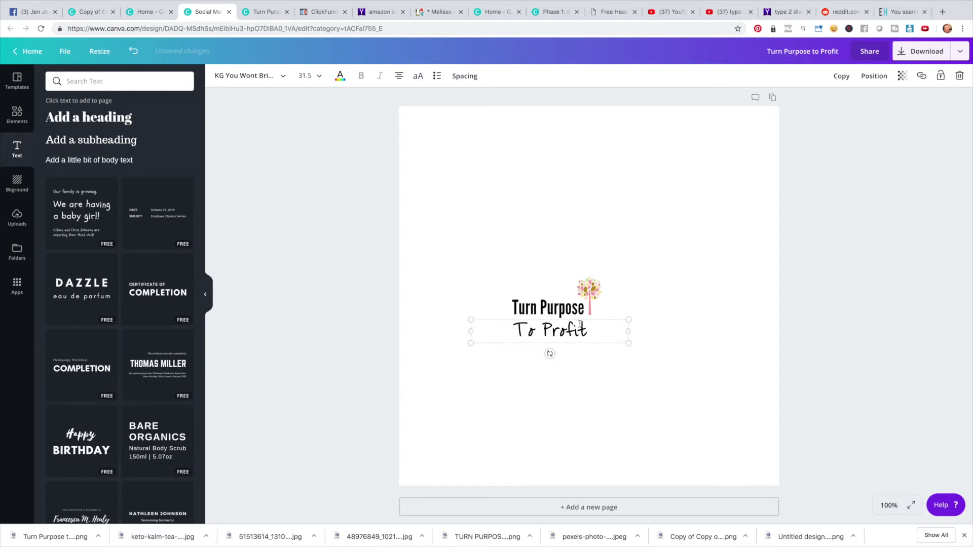
pyautogui.moveTo(578, 319); pyautogui.dragTo(602, 304)
pyautogui.click(601, 389)
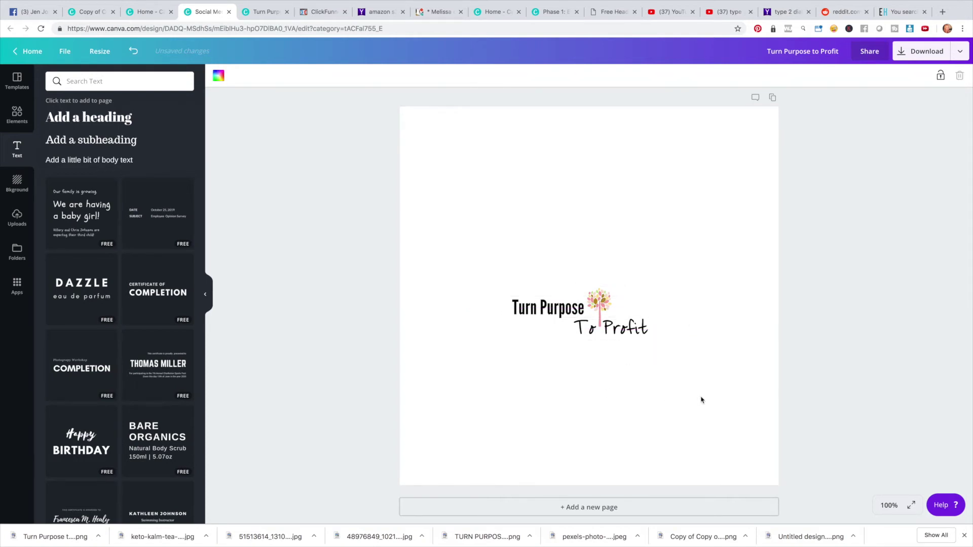
# Tighten the letter spacing of the "To Profit" text to -18
pyautogui.click(636, 323)
pyautogui.click(465, 76)
pyautogui.moveTo(540, 123); pyautogui.dragTo(520, 108)
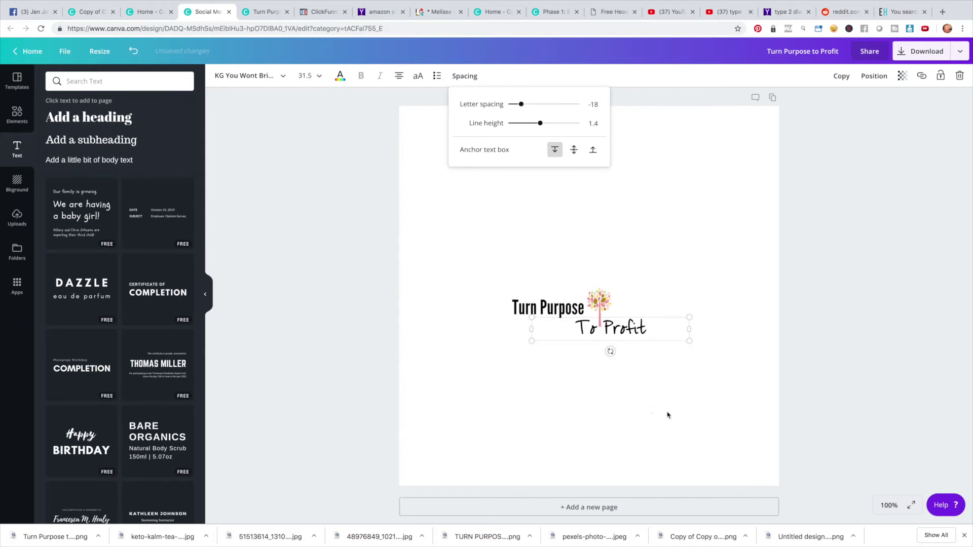
pyautogui.click(741, 359)
pyautogui.click(592, 333)
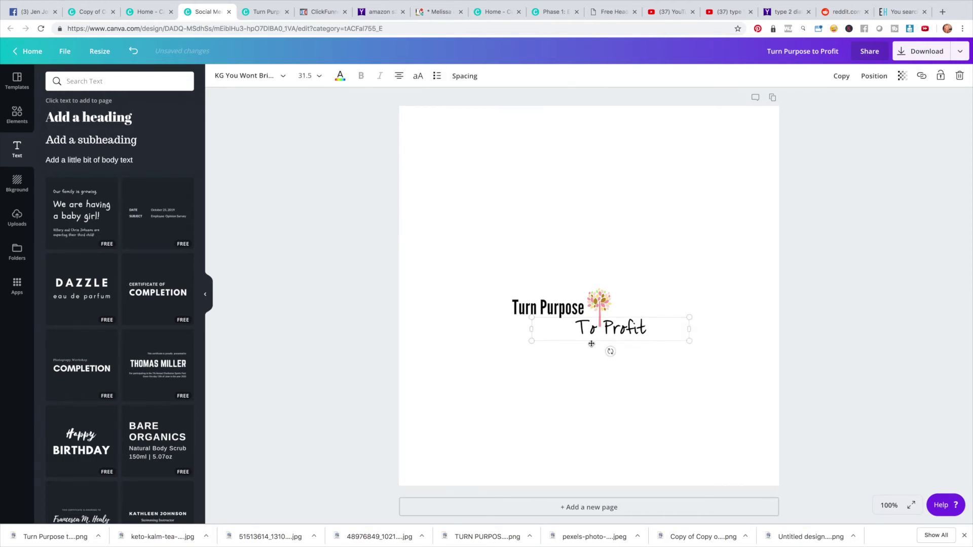
pyautogui.click(708, 251)
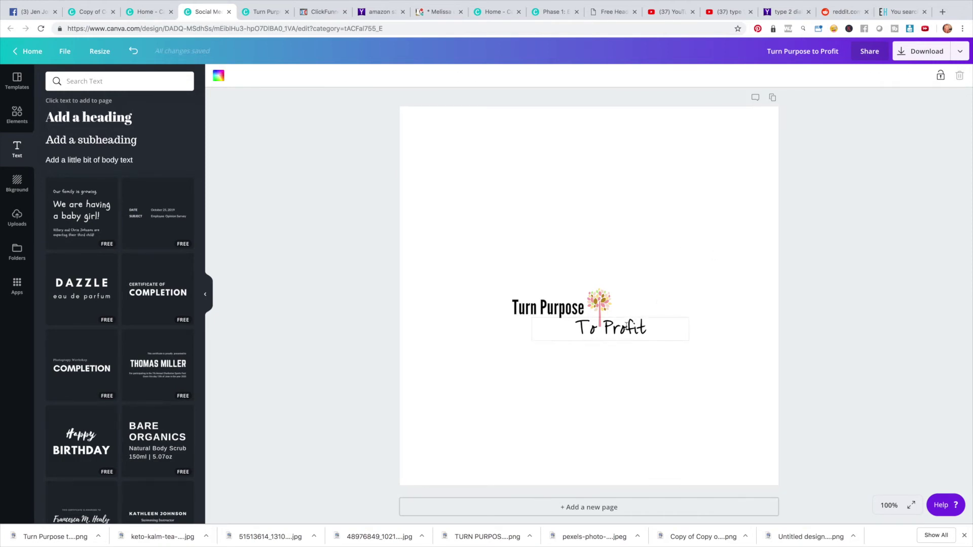
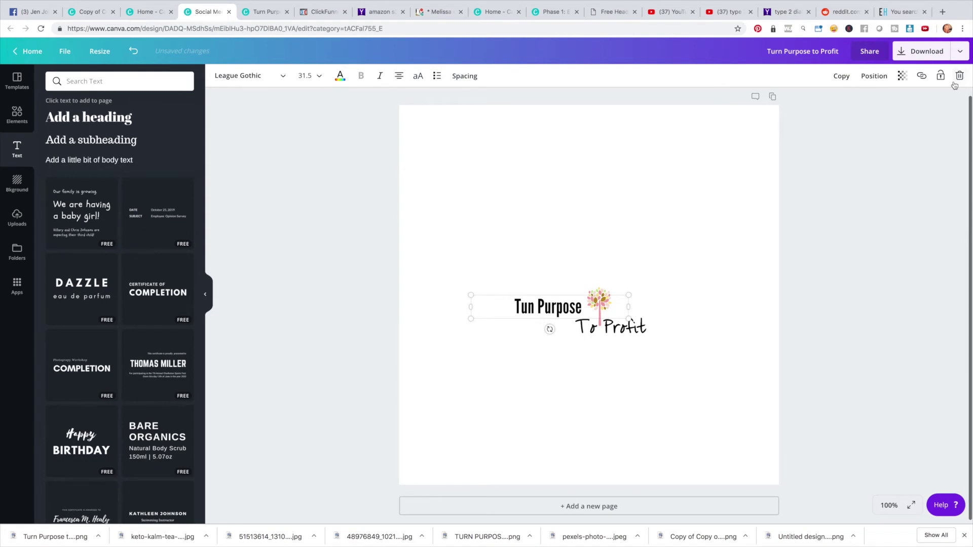
# Delete the two text lines and the tree graphic to leave the page blank
pyautogui.click(617, 330)
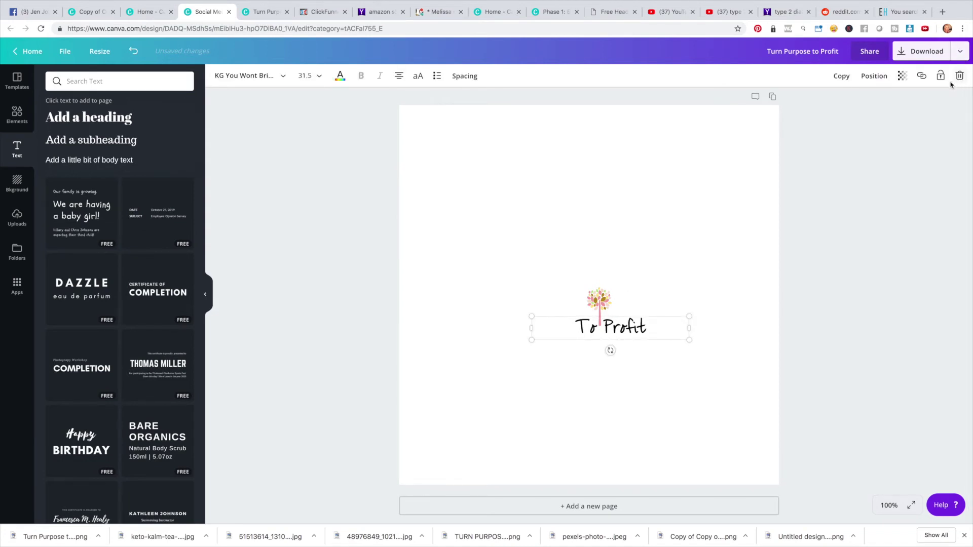
pyautogui.click(959, 79)
pyautogui.click(959, 79)
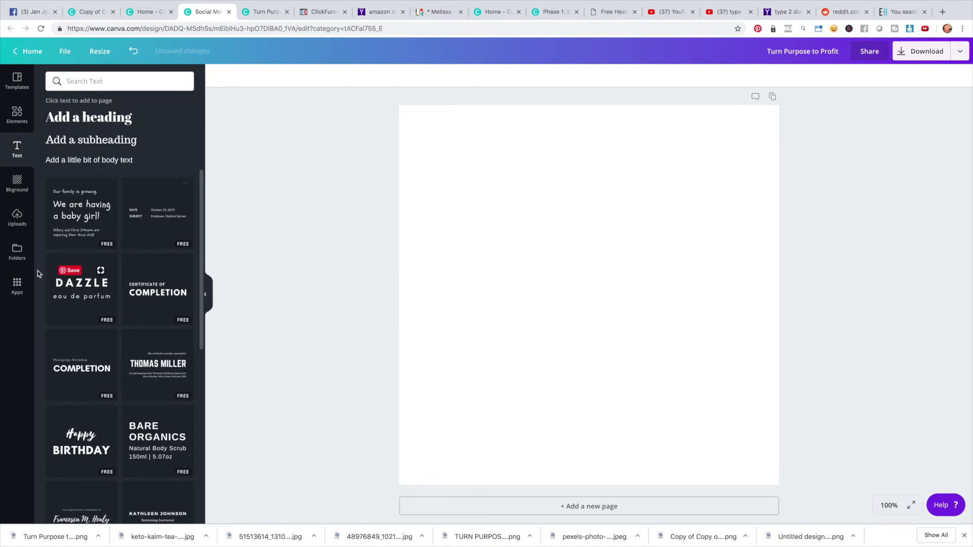
# Place the uploaded "POWER to PROFIT" logo large and centered on the page
pyautogui.click(17, 217)
pyautogui.moveTo(181, 321); pyautogui.dragTo(437, 198)
pyautogui.moveTo(522, 290); pyautogui.dragTo(542, 287)
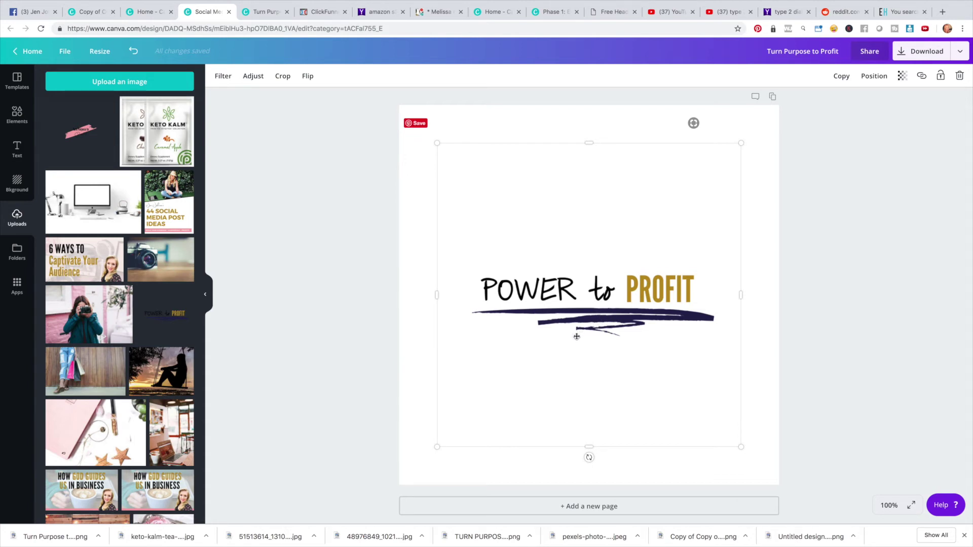
# Search the graphics for "lines" and browse the results for a possible underline
pyautogui.click(17, 114)
pyautogui.click(152, 83)
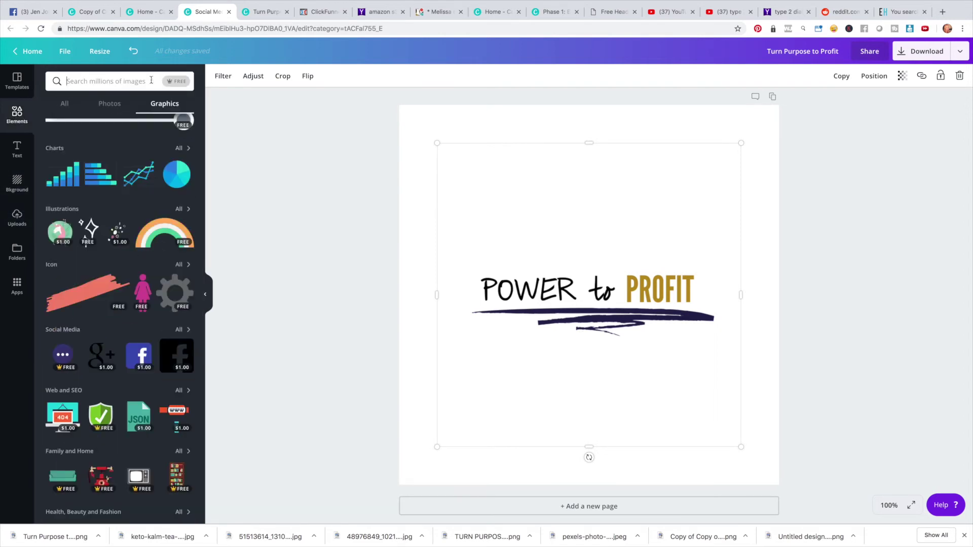
pyautogui.write('lines')
pyautogui.press('Return')
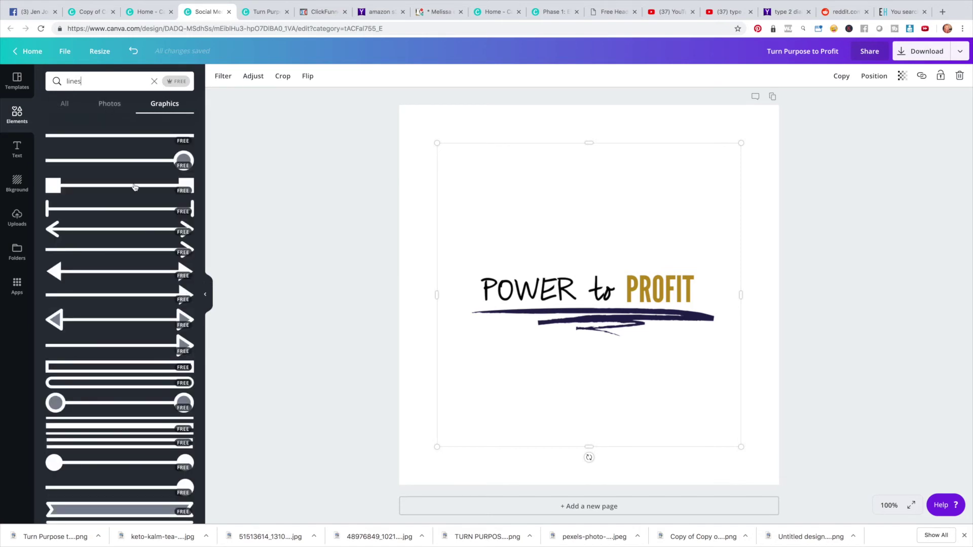
pyautogui.scroll(-15, 135, 187)
pyautogui.scroll(-15, 135, 188)
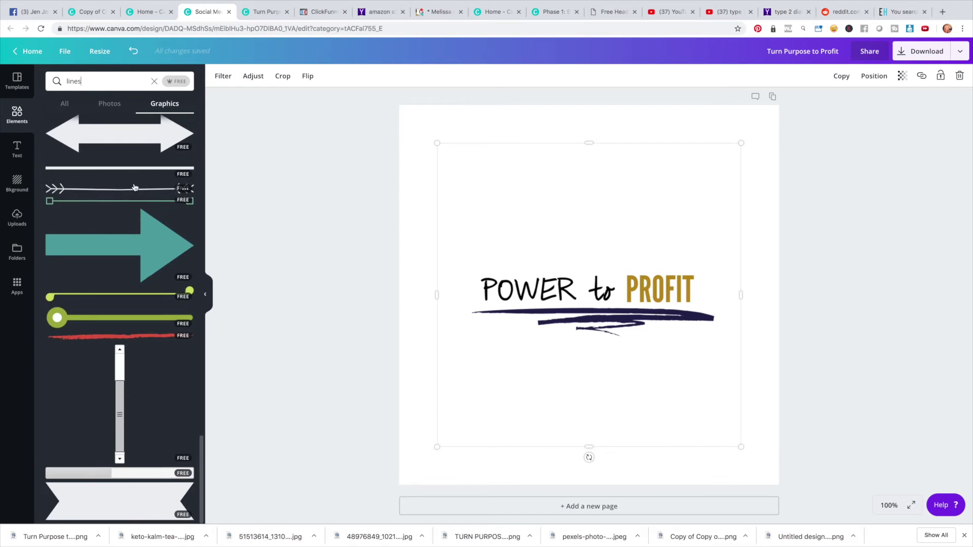
# Search the graphics for "scribble" and locate the white hand-drawn underline stroke
pyautogui.doubleClick(94, 81)
pyautogui.write('sc')
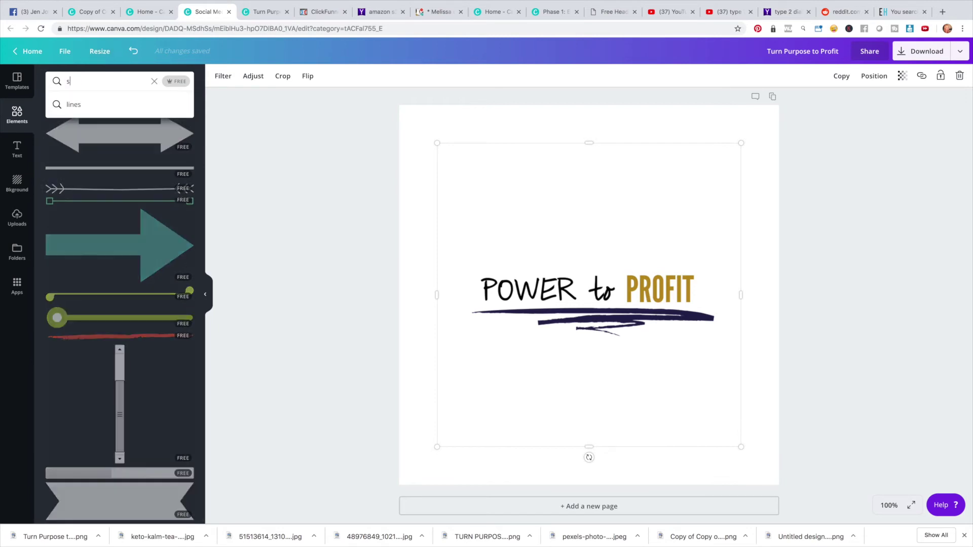
pyautogui.write('ribble')
pyautogui.press('Return')
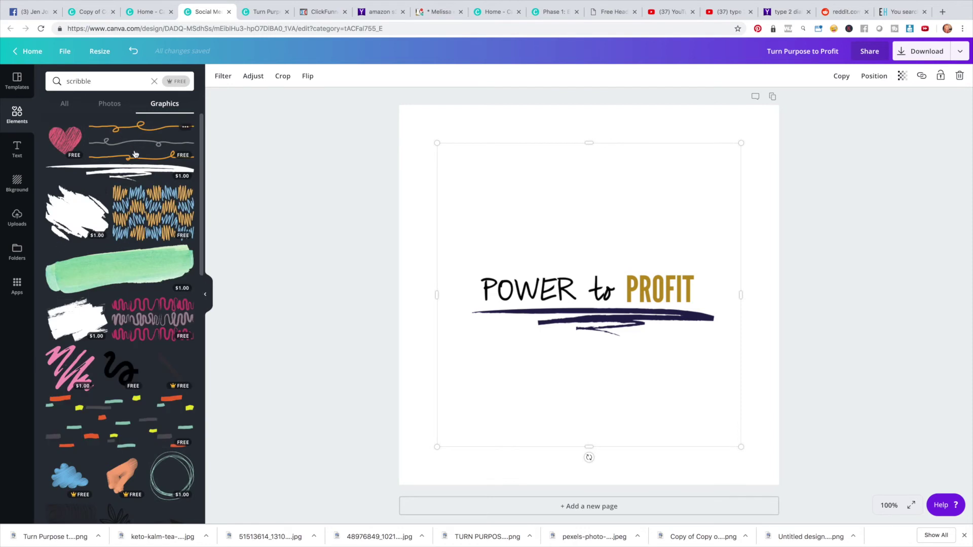
pyautogui.moveTo(126, 175)
pyautogui.mouseDown()
pyautogui.moveTo(538, 215)
pyautogui.moveTo(101, 196)
pyautogui.mouseUp()
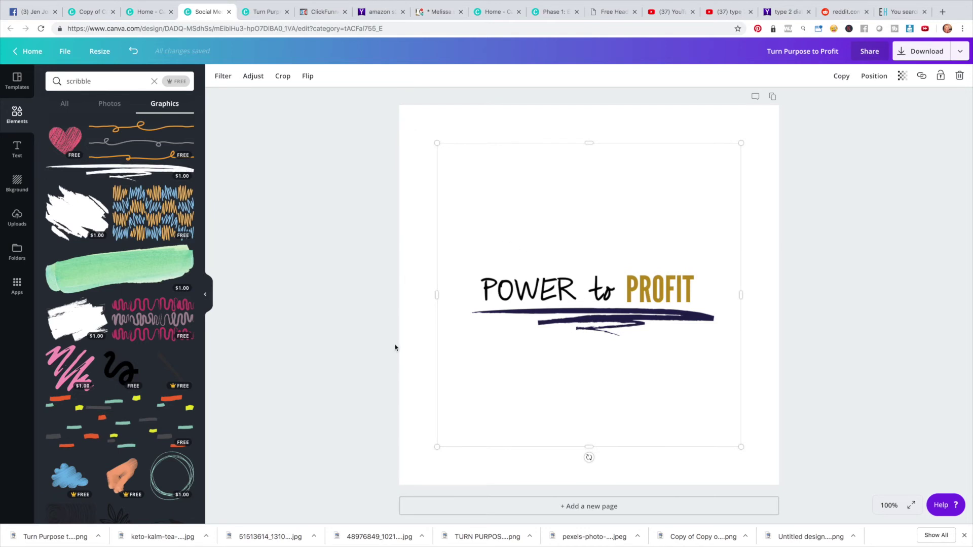
# Shrink the "POWER to PROFIT" logo and move it to the bottom center of the page
pyautogui.moveTo(438, 446); pyautogui.dragTo(625, 260)
pyautogui.moveTo(683, 198); pyautogui.dragTo(721, 459)
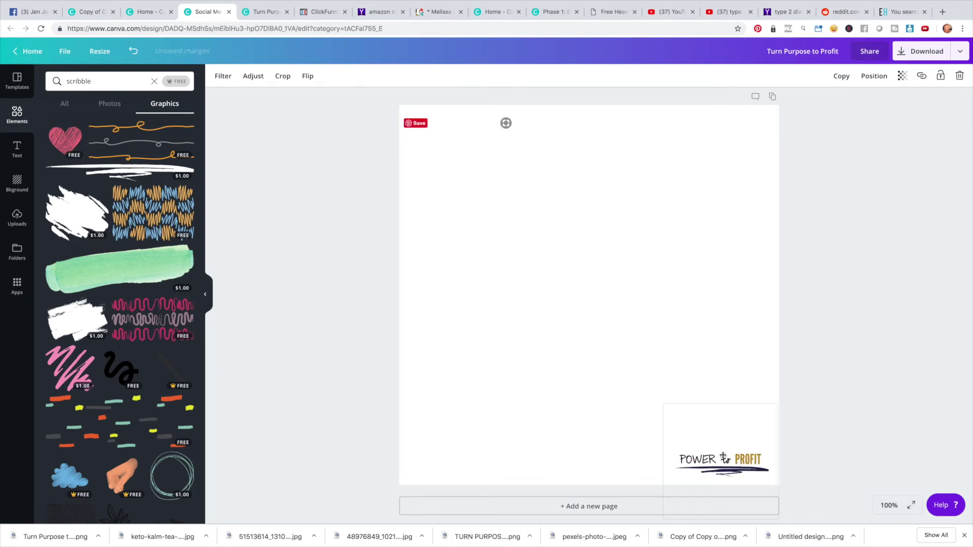
pyautogui.moveTo(779, 405); pyautogui.dragTo(609, 448)
pyautogui.click(660, 345)
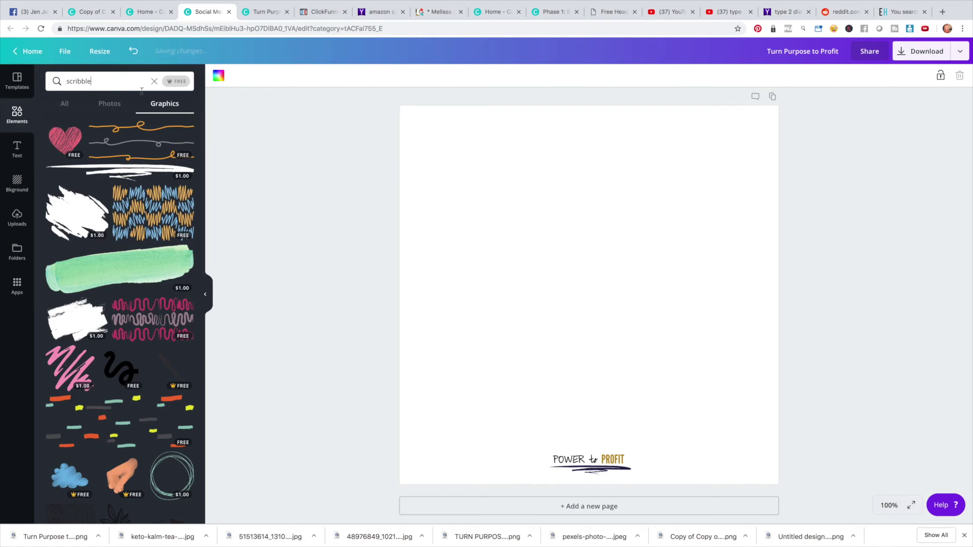
# Search the graphics for "beauty" and look through the results
pyautogui.click(109, 104)
pyautogui.click(165, 103)
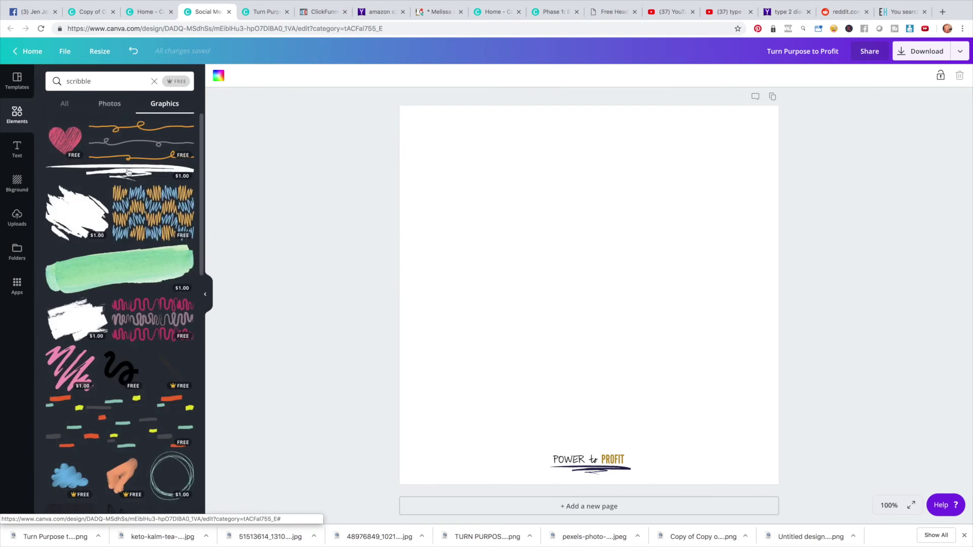
pyautogui.scroll(-3, 128, 173)
pyautogui.moveTo(102, 81); pyautogui.dragTo(47, 81)
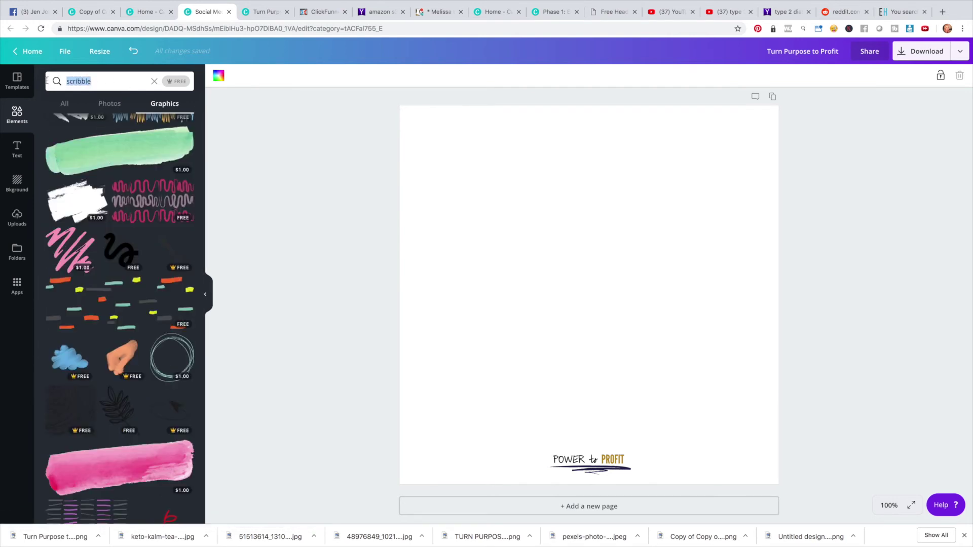
pyautogui.write('sta')
pyautogui.press('BackSpace')
pyautogui.press('BackSpace')
pyautogui.press('BackSpace')
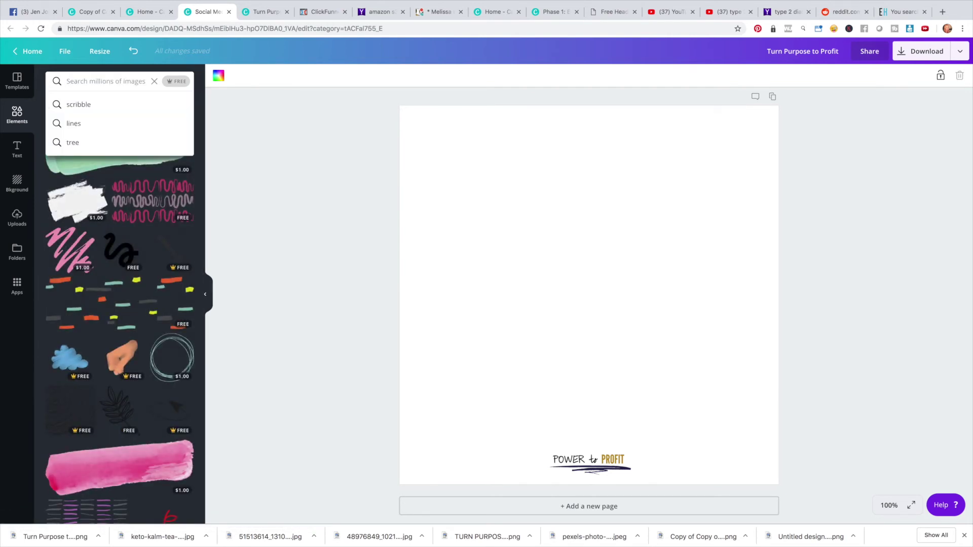
pyautogui.write('beatuy')
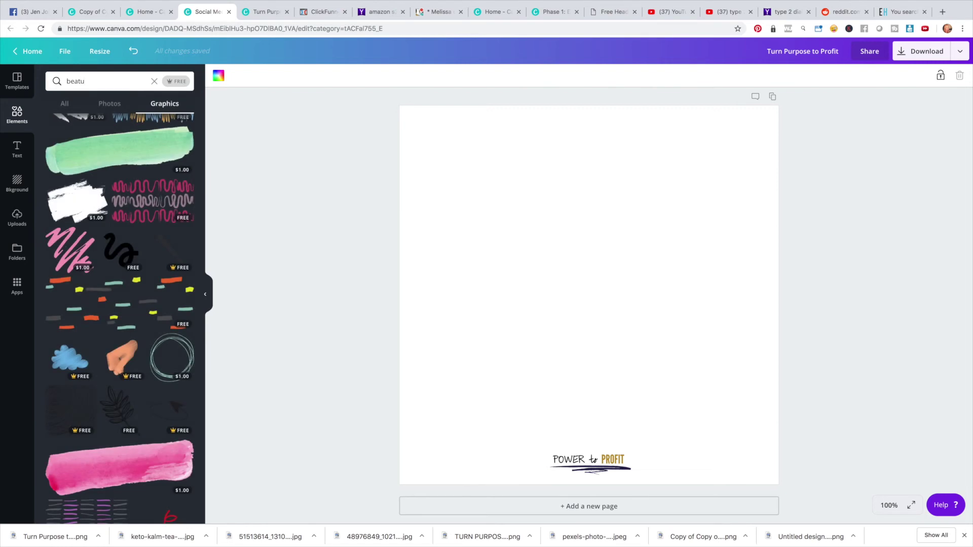
pyautogui.press('Return')
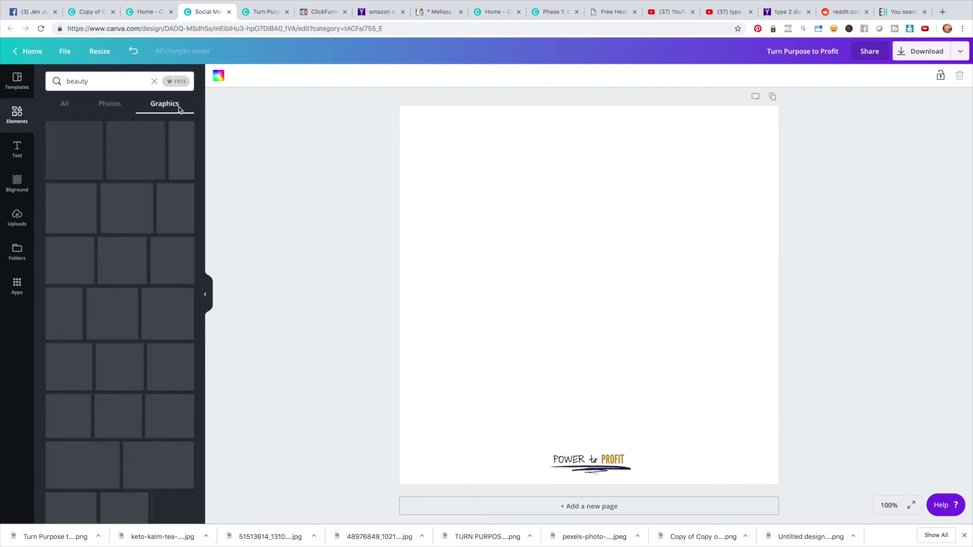
pyautogui.scroll(-5, 152, 264)
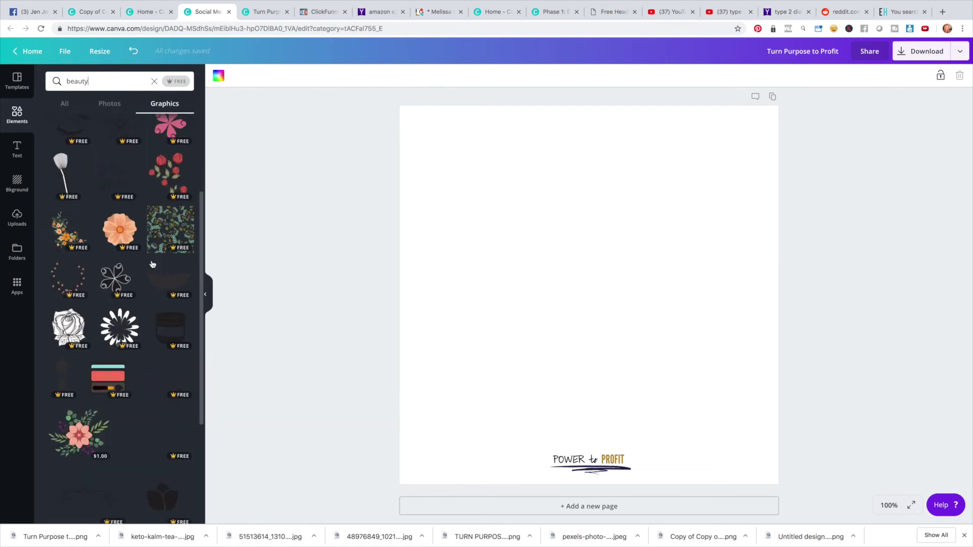
pyautogui.scroll(-6, 152, 264)
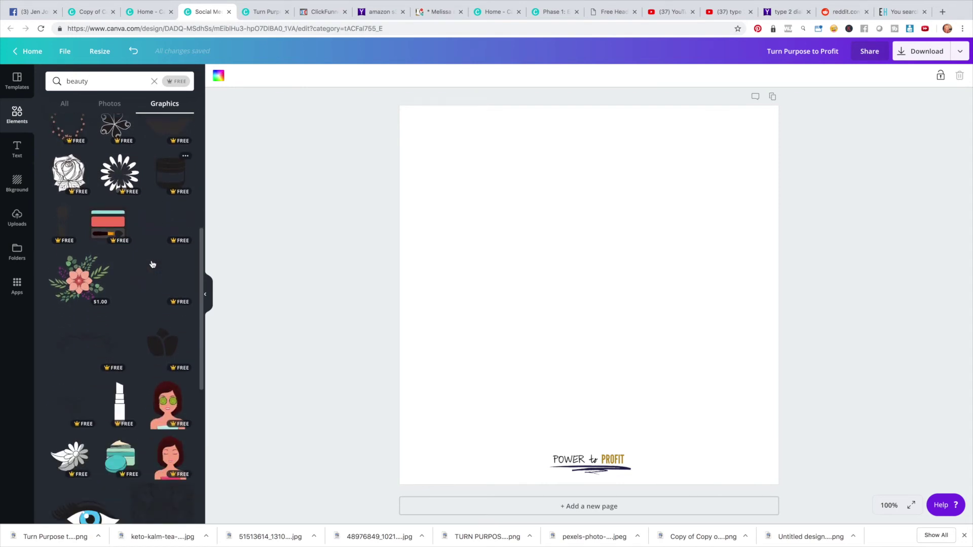
# Search the graphics for "make up"
pyautogui.doubleClick(106, 82)
pyautogui.write('make up')
pyautogui.press('Return')
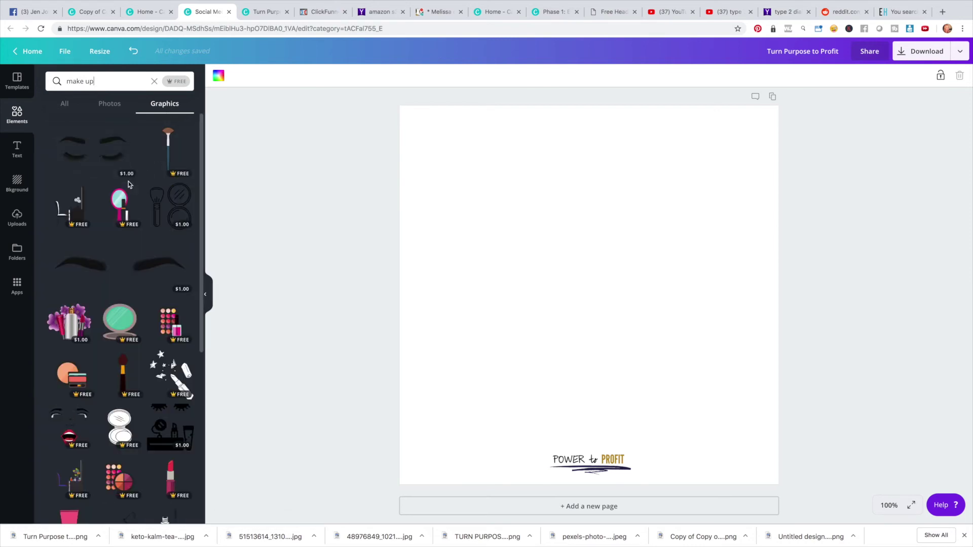
# Try out one of the make-up graphics on the page at a reduced size, and delete it again
pyautogui.click(127, 223)
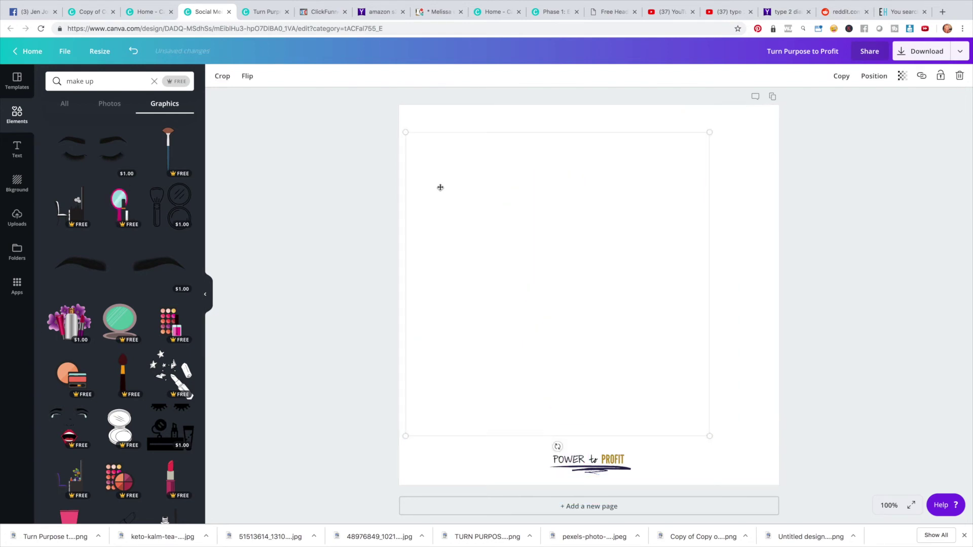
pyautogui.moveTo(406, 132); pyautogui.dragTo(659, 358)
pyautogui.press('Delete')
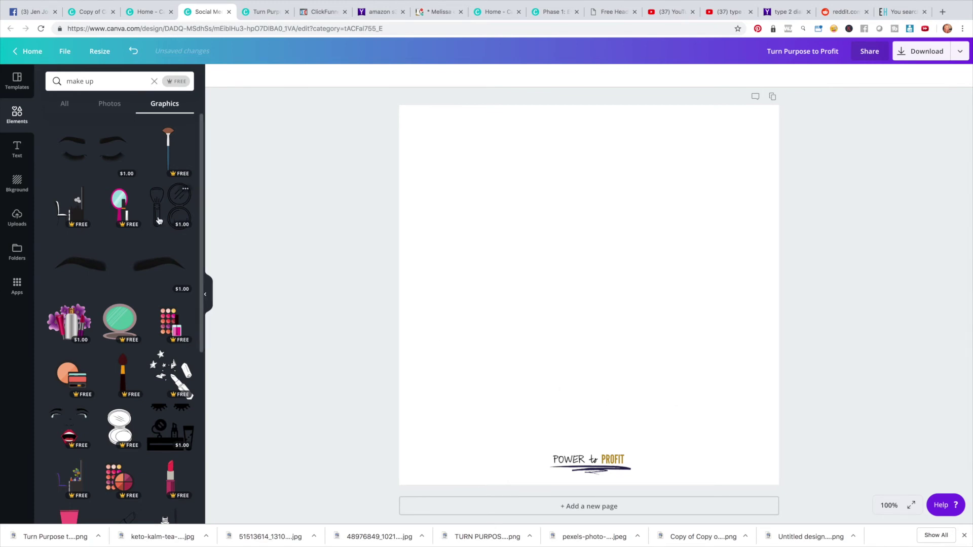
# Look through the "make up" graphics for possible logo elements
pyautogui.scroll(-8, 132, 230)
pyautogui.scroll(-10, 132, 230)
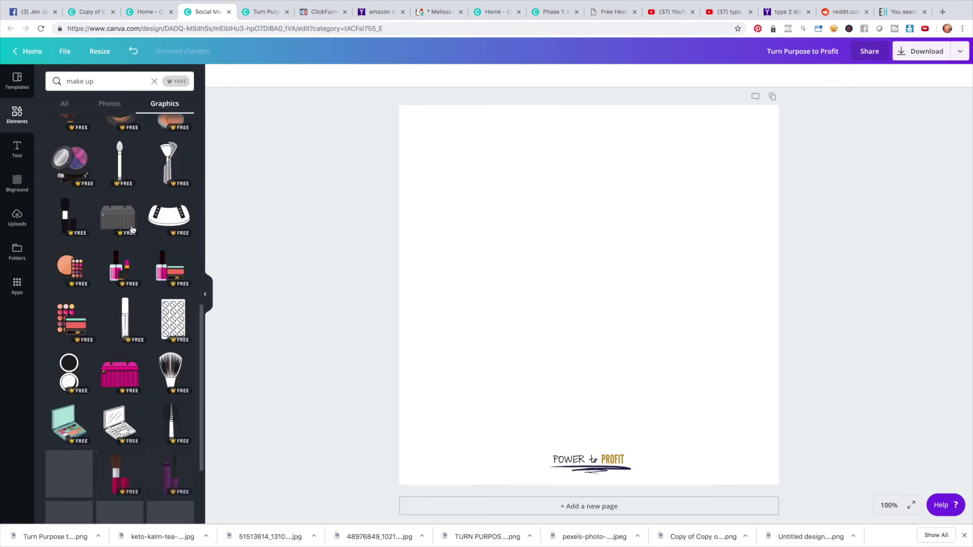
pyautogui.scroll(-10, 132, 230)
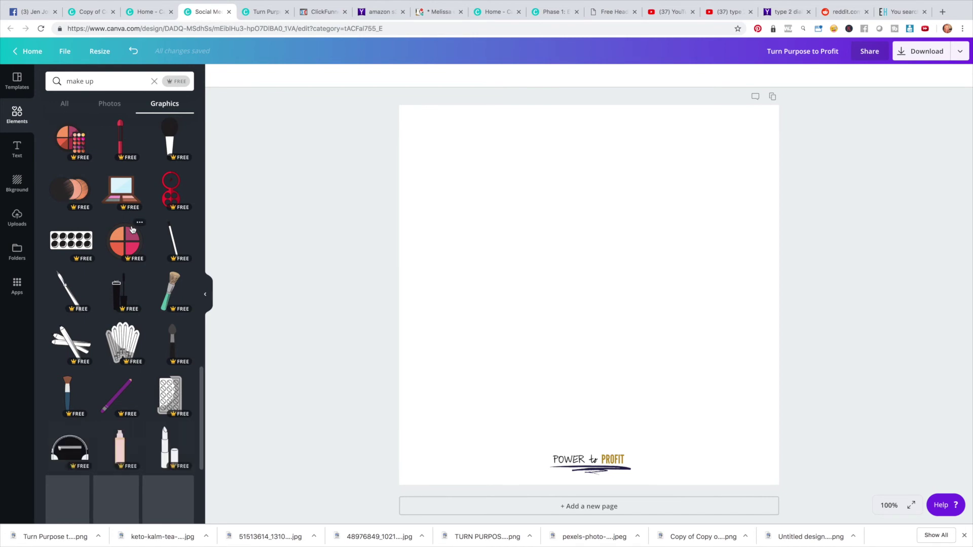
pyautogui.scroll(-10, 132, 229)
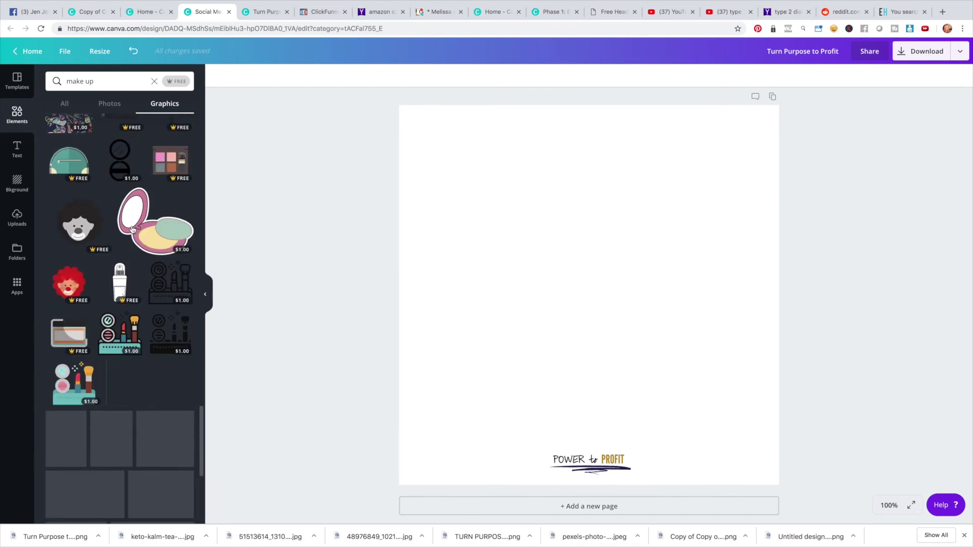
pyautogui.scroll(-5, 132, 230)
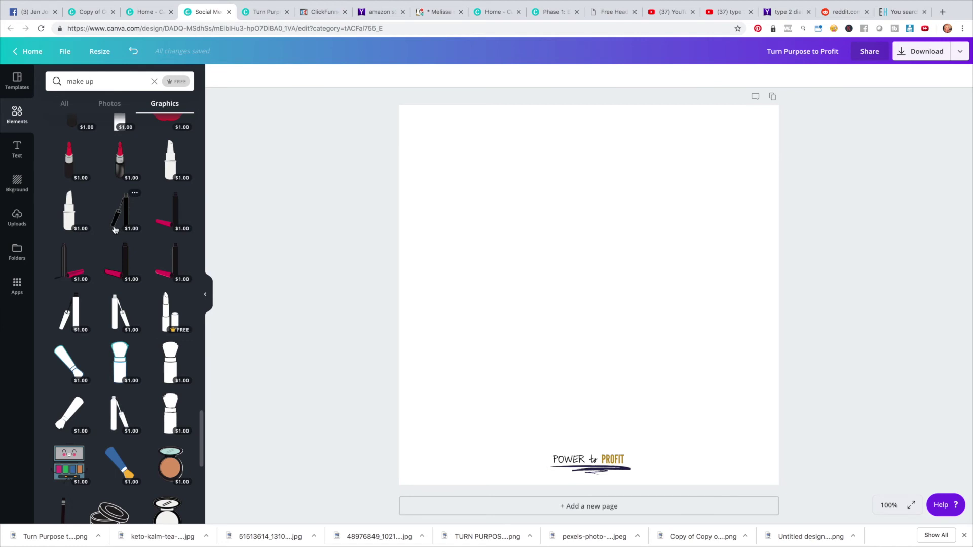
pyautogui.scroll(-10, 129, 278)
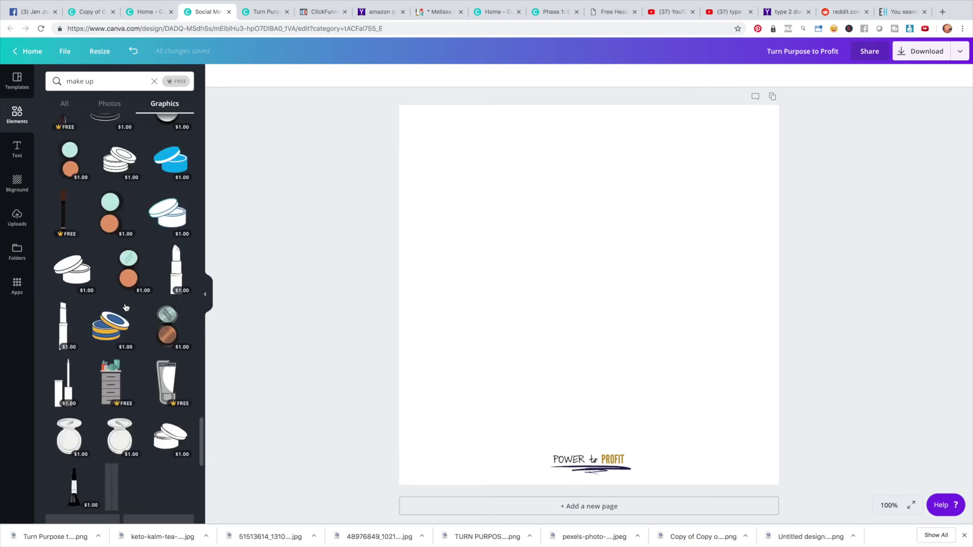
# Browse the uploaded images to find the white and gold "Turn Purpose to Profit" logo
pyautogui.click(15, 219)
pyautogui.scroll(-10, 111, 265)
pyautogui.scroll(-5, 112, 265)
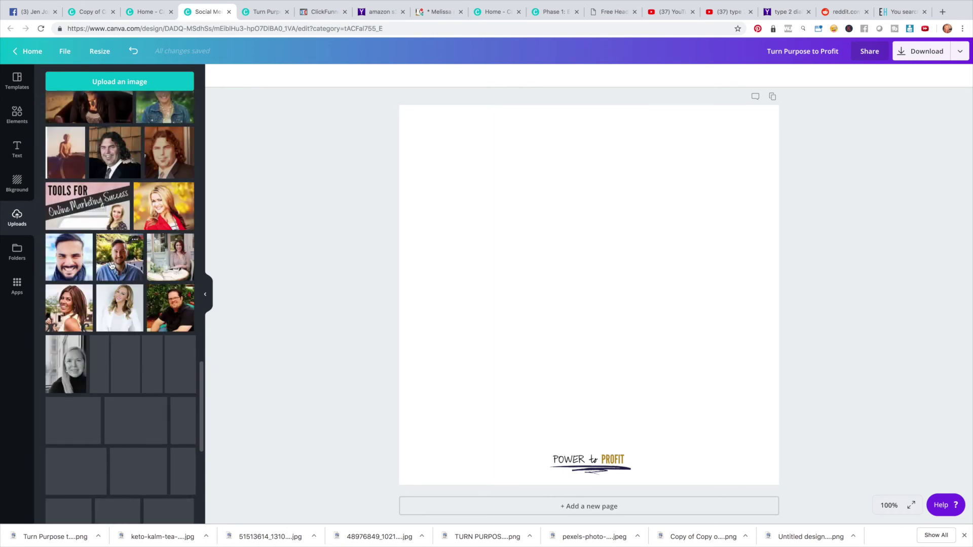
pyautogui.scroll(-7, 112, 266)
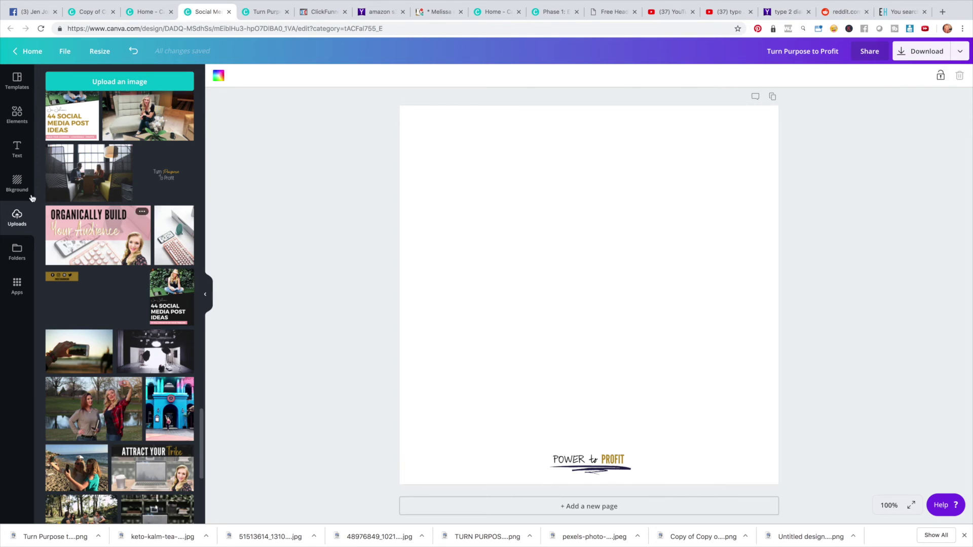
# Set the page background to solid black from the primary palette
pyautogui.click(15, 184)
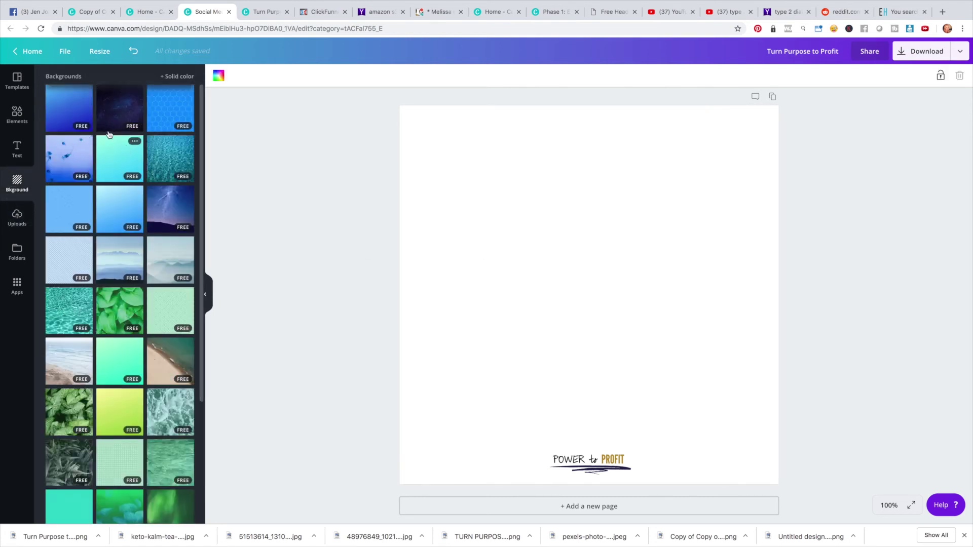
pyautogui.click(219, 75)
pyautogui.click(250, 143)
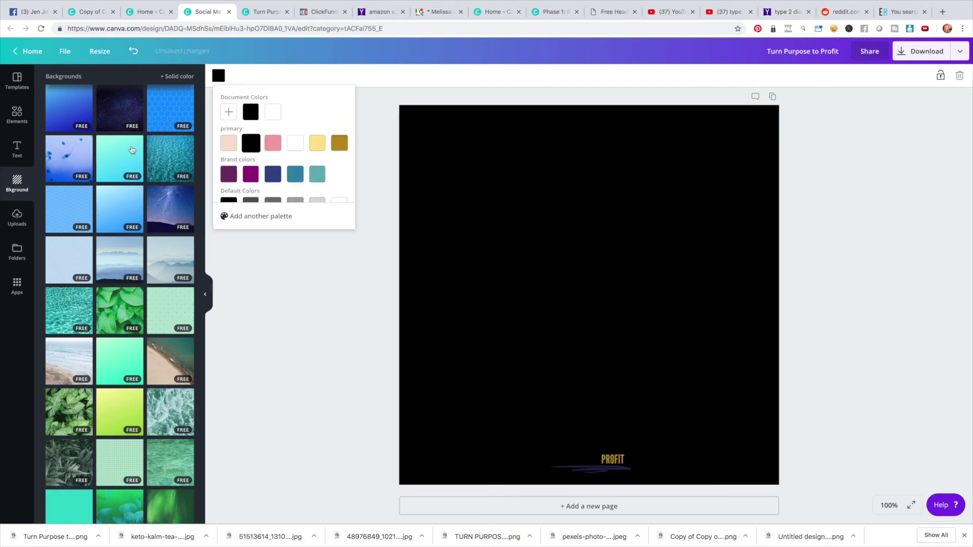
# Place the uploaded "Turn Purpose to Profit" logo on the black page, scaled down and centered
pyautogui.click(17, 217)
pyautogui.click(166, 175)
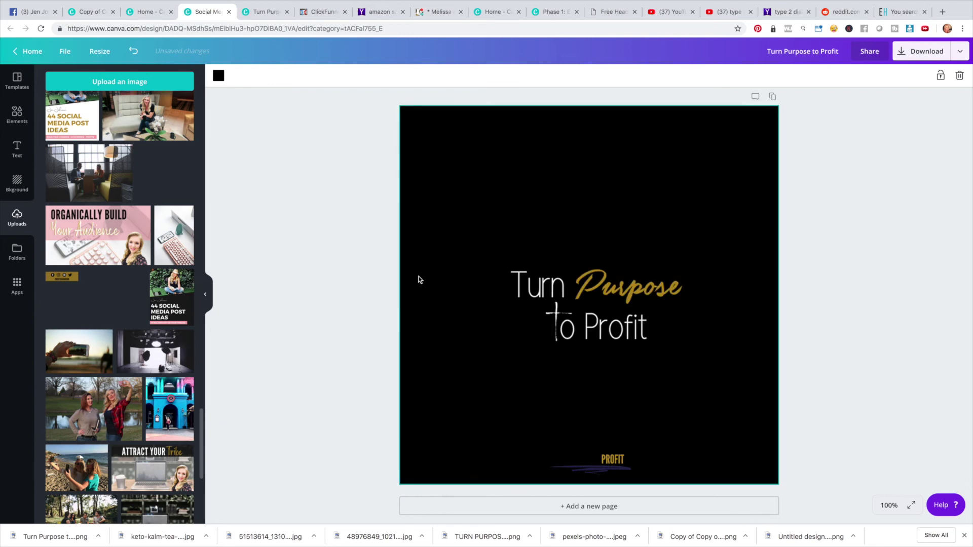
pyautogui.click(489, 237)
pyautogui.moveTo(590, 357); pyautogui.dragTo(608, 299)
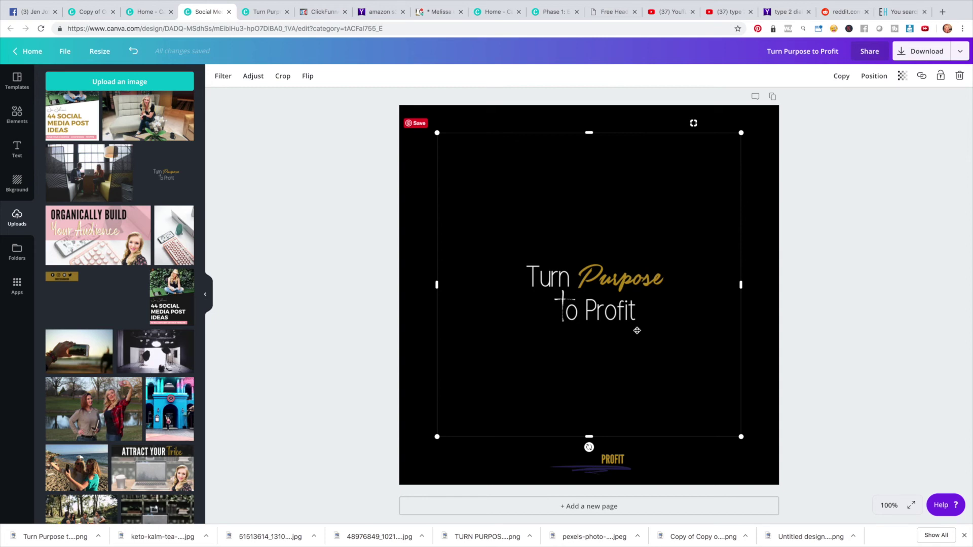
pyautogui.moveTo(438, 438); pyautogui.dragTo(585, 321)
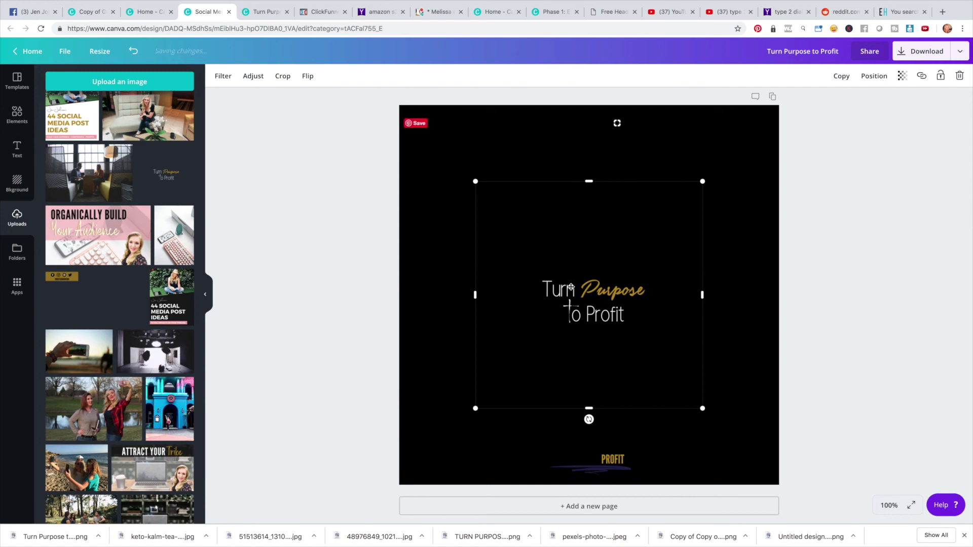
# Delete the "Turn Purpose to Profit" and "POWER to PROFIT" logos from the page
pyautogui.press('Delete')
pyautogui.click(611, 458)
pyautogui.press('Delete')
# Place the uploaded gold social media icon banner in the upper left area of the black page
pyautogui.moveTo(62, 276); pyautogui.dragTo(544, 231)
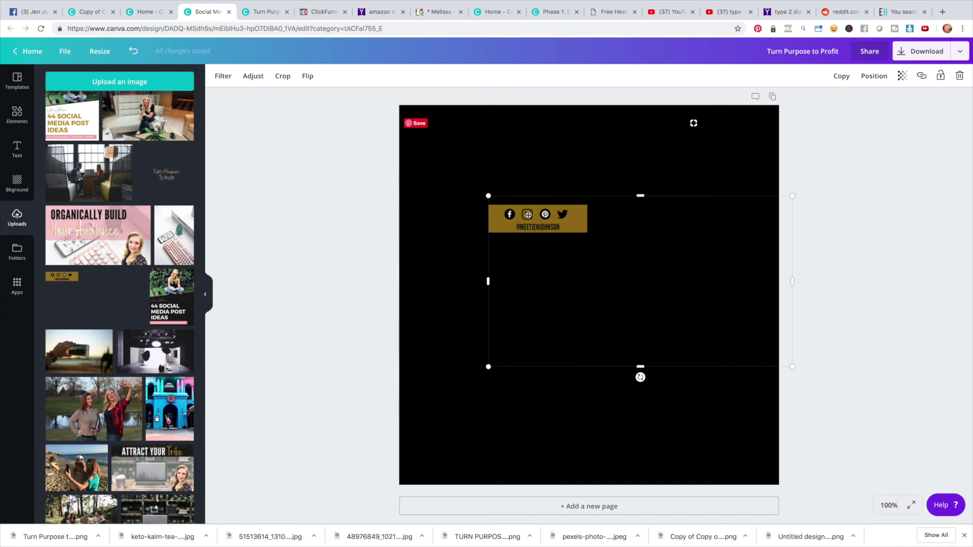
pyautogui.moveTo(540, 218); pyautogui.dragTo(477, 176)
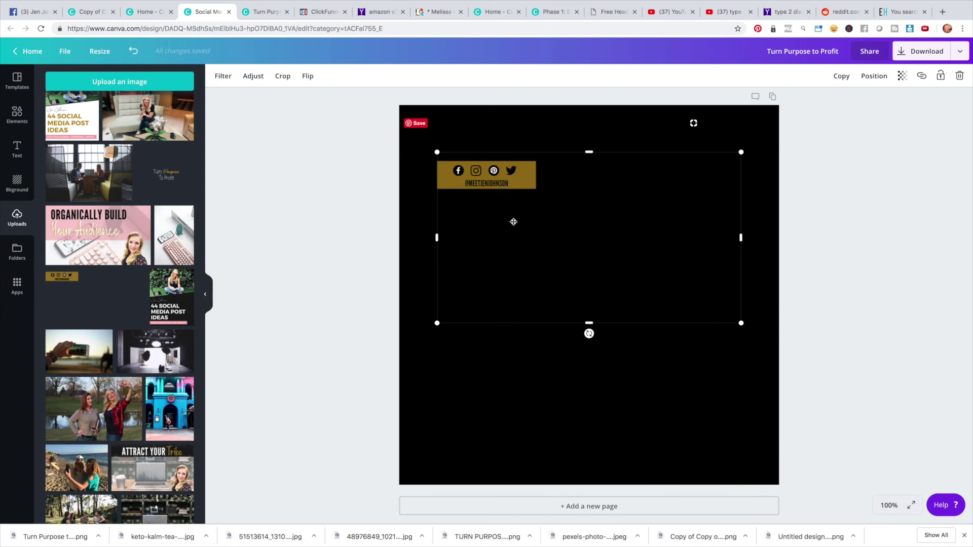
# Show the transparent background option for a PNG download, and close the download settings without downloading
pyautogui.click(922, 51)
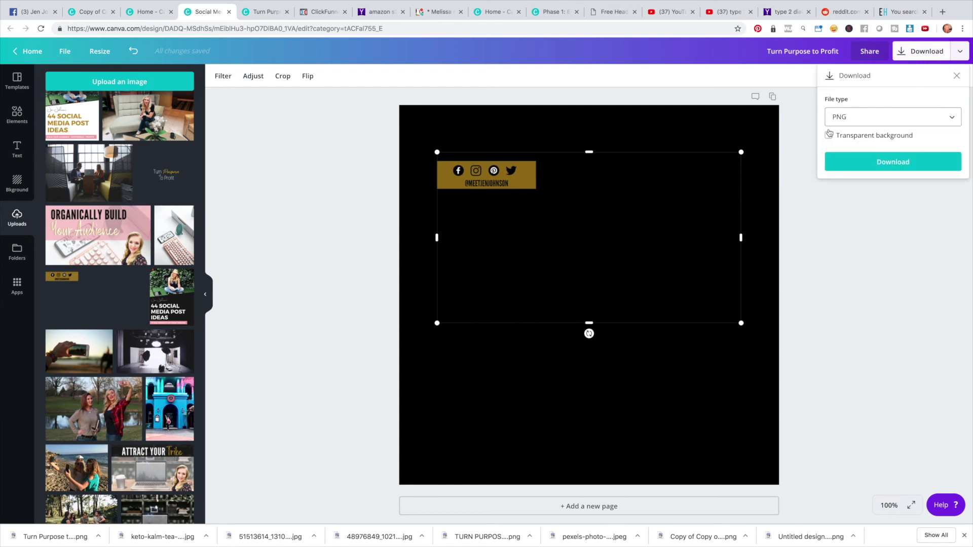
pyautogui.click(829, 134)
pyautogui.click(691, 122)
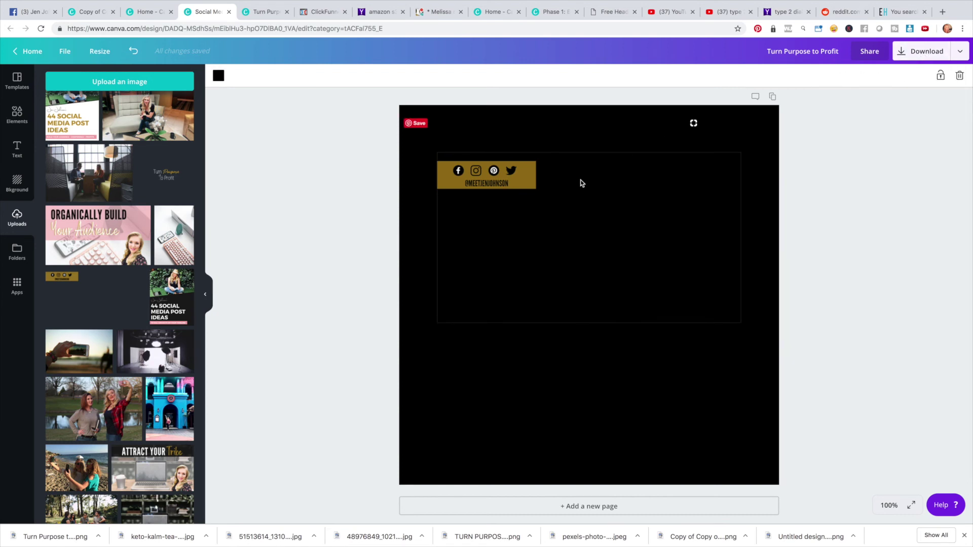
# Delete the gold social media banner from the page
pyautogui.click(559, 223)
pyautogui.press('Delete')
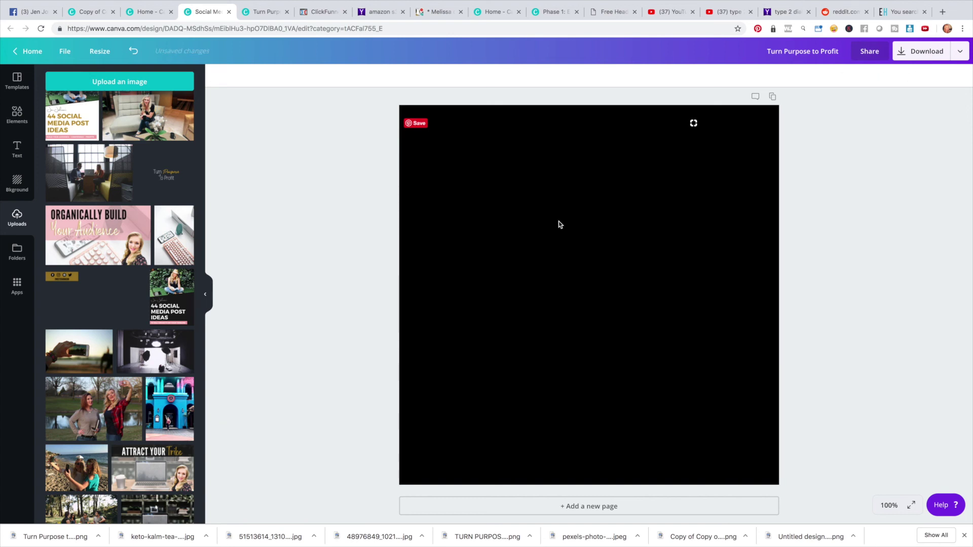